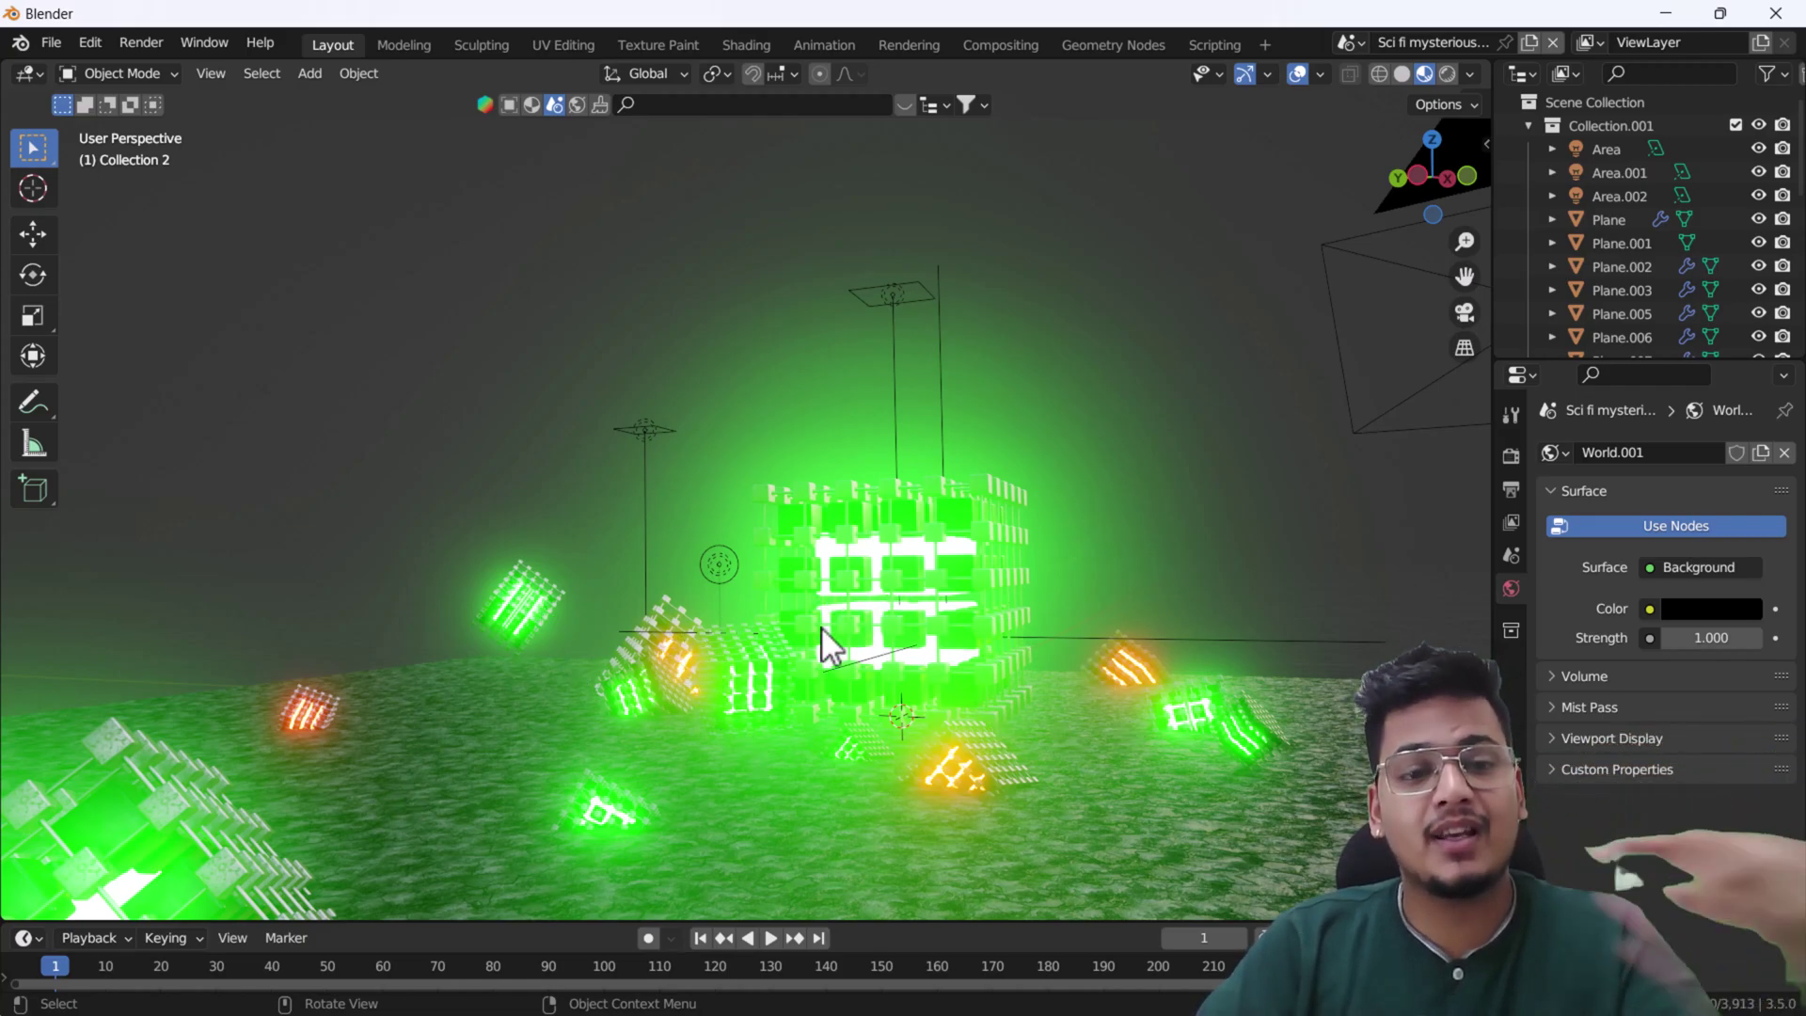
- Hide all the existing objects in the scene
{"action": "key", "text": "a"}
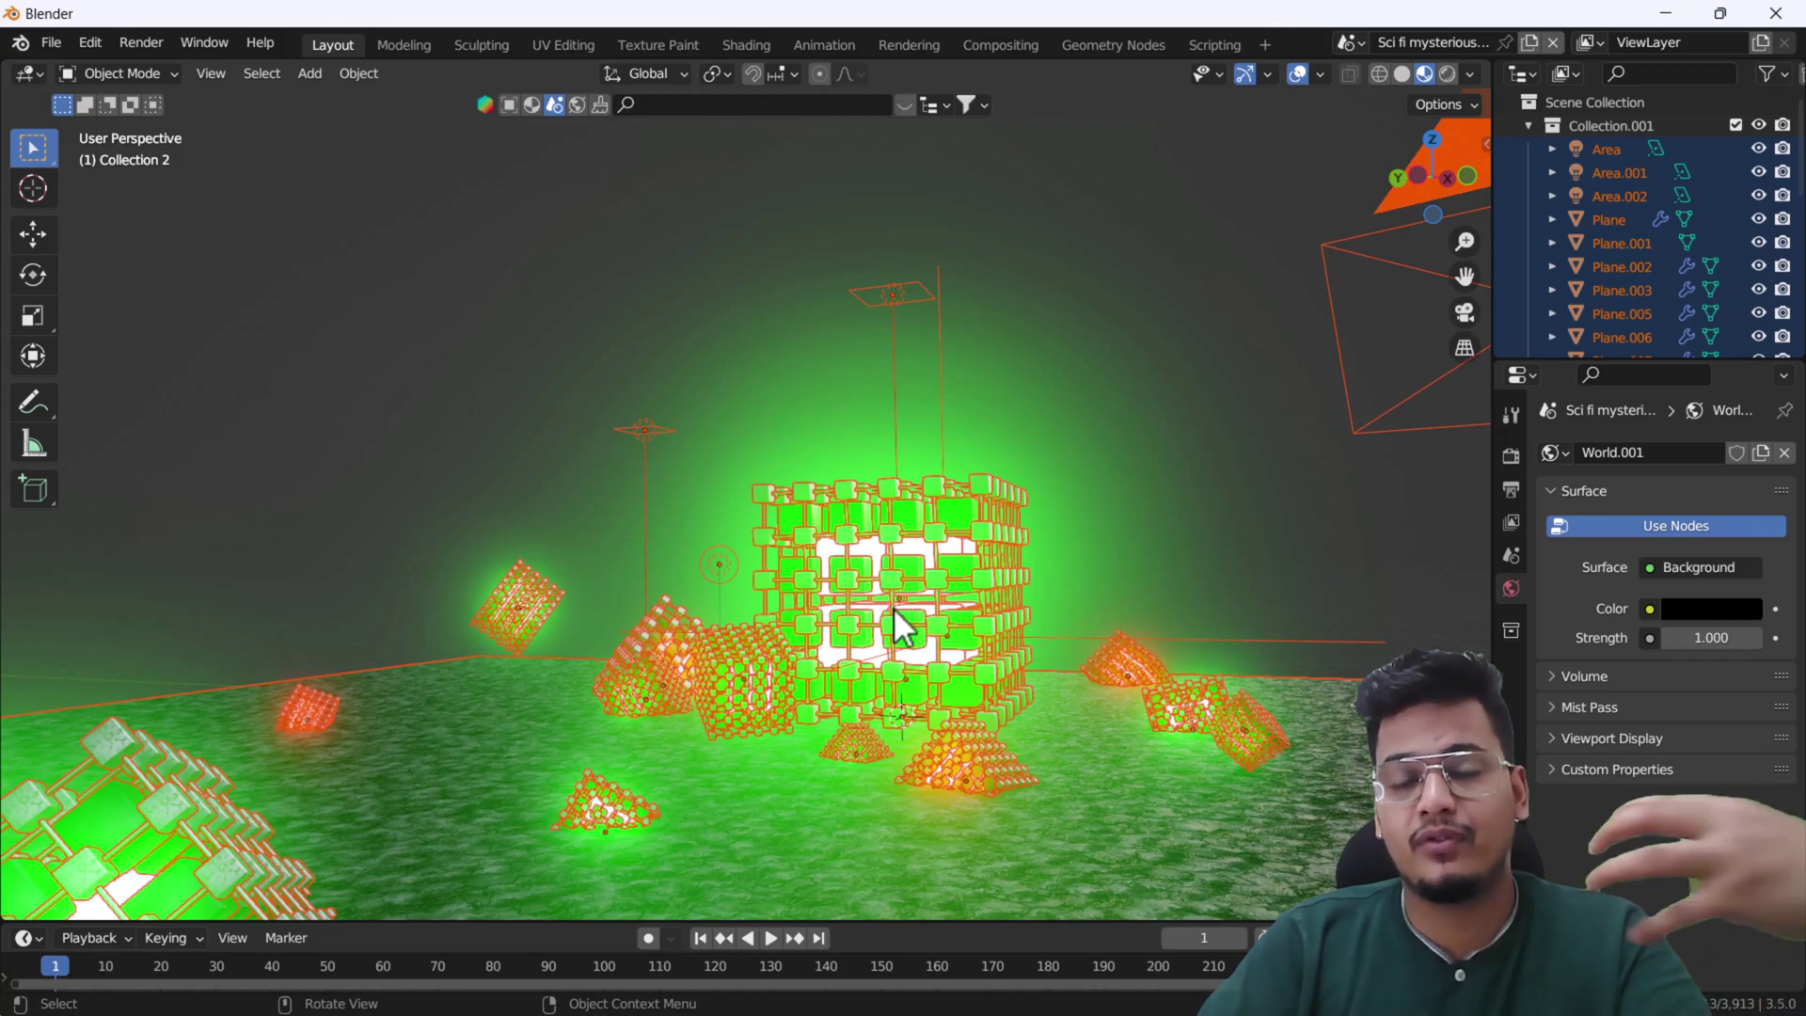
{"action": "key", "text": "h"}
{"action": "middle_click_drag", "start_coordinate": [979, 777], "coordinate": [710, 677]}
- Add a UV sphere at the world origin with 32 segments, 16 rings and a 1 m radius
{"action": "key", "text": "shift+a"}
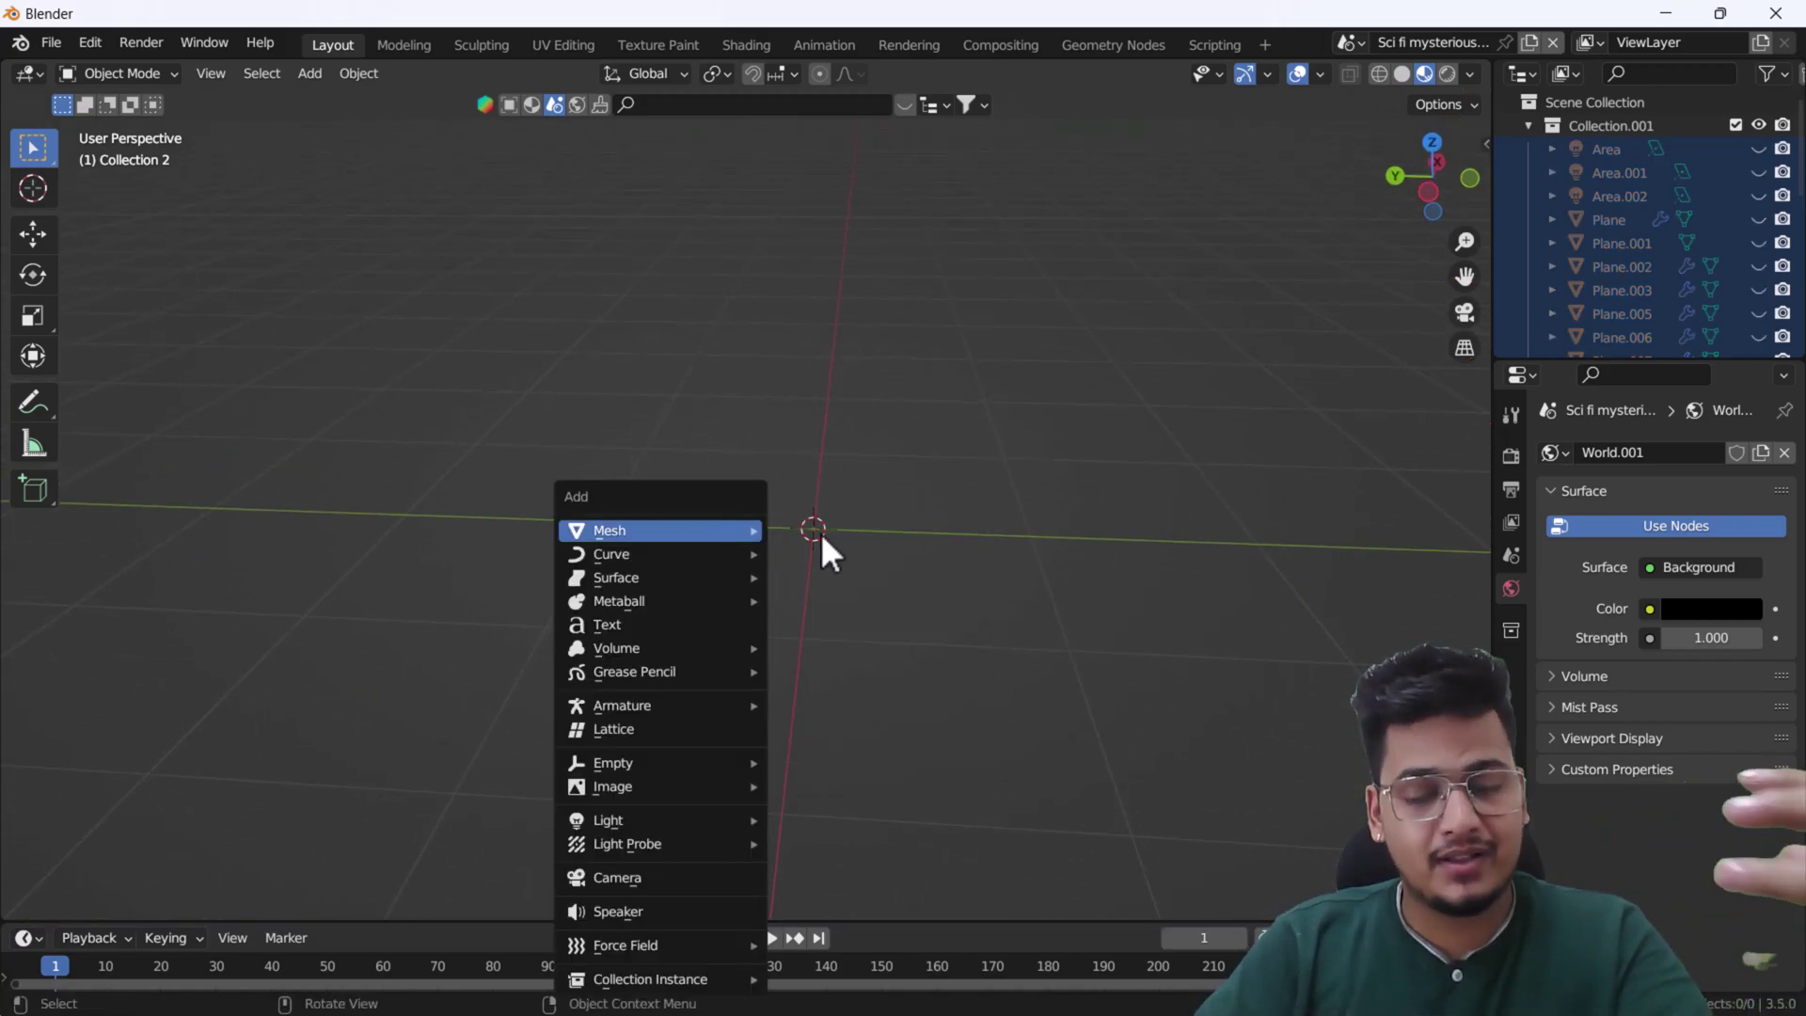
{"action": "mouse_move", "coordinate": [725, 530]}
{"action": "left_click", "coordinate": [830, 604]}
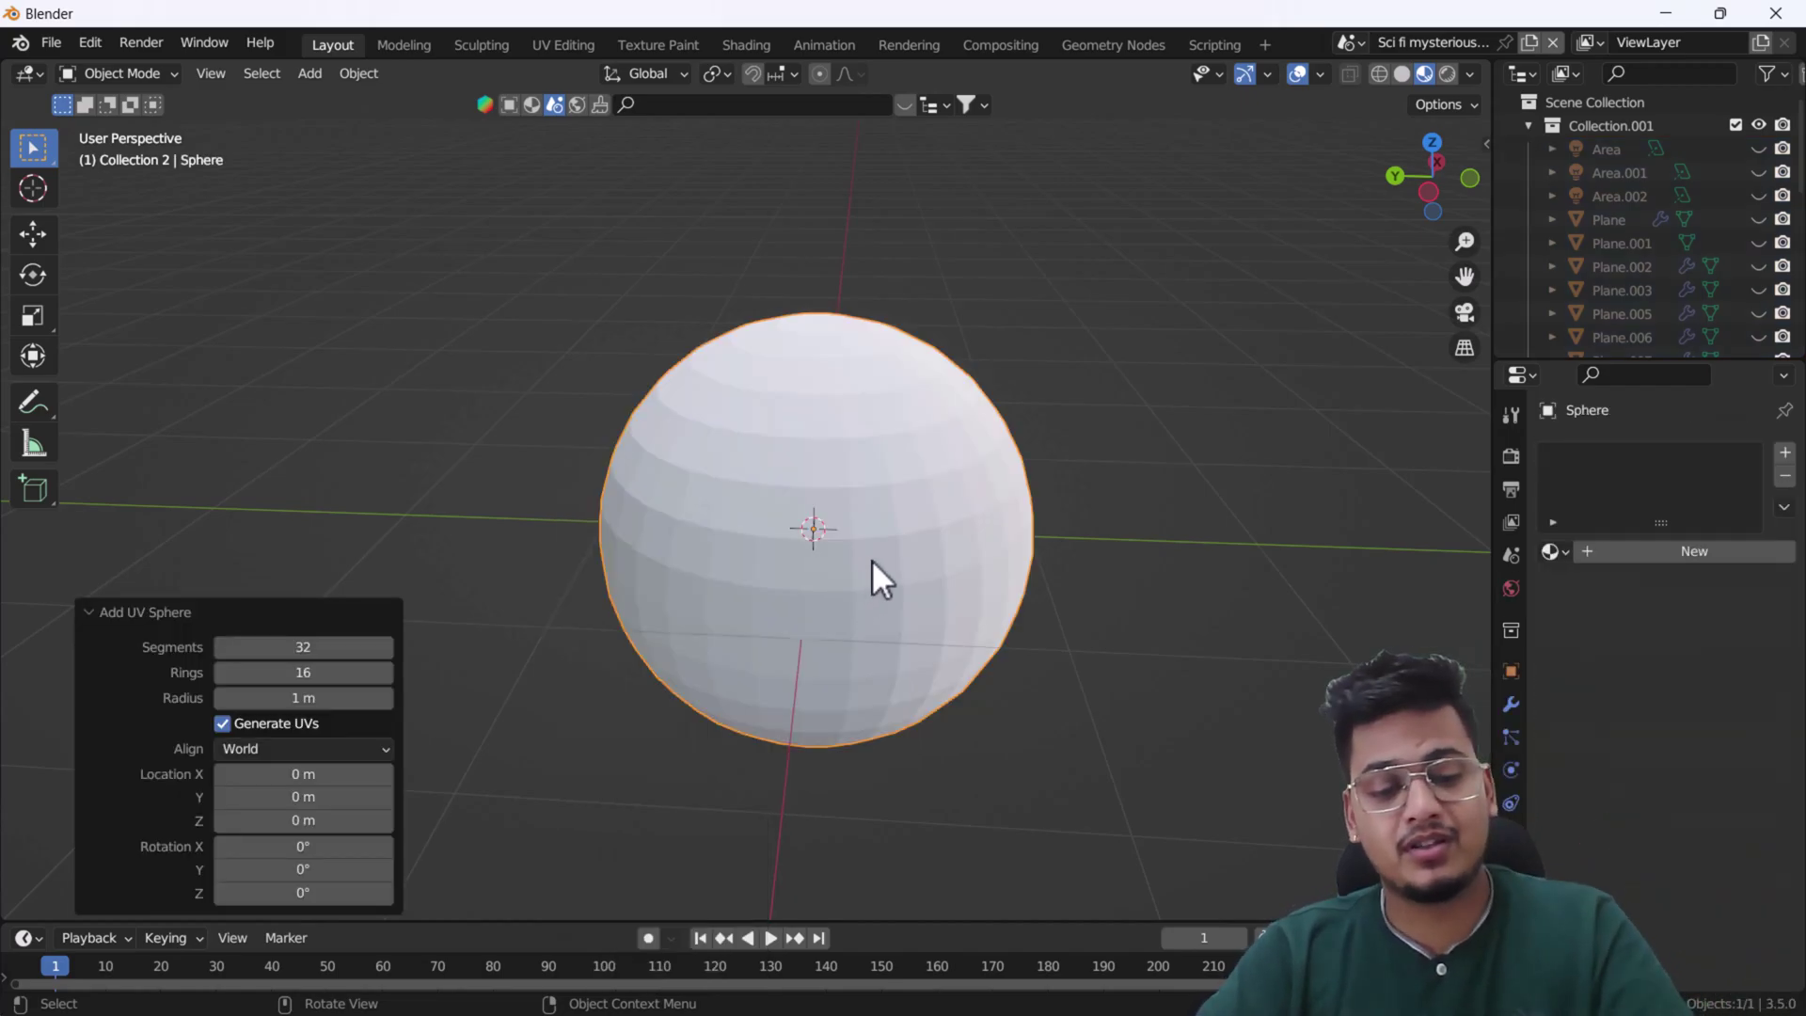
{"action": "middle_click_drag", "start_coordinate": [765, 612], "coordinate": [805, 656]}
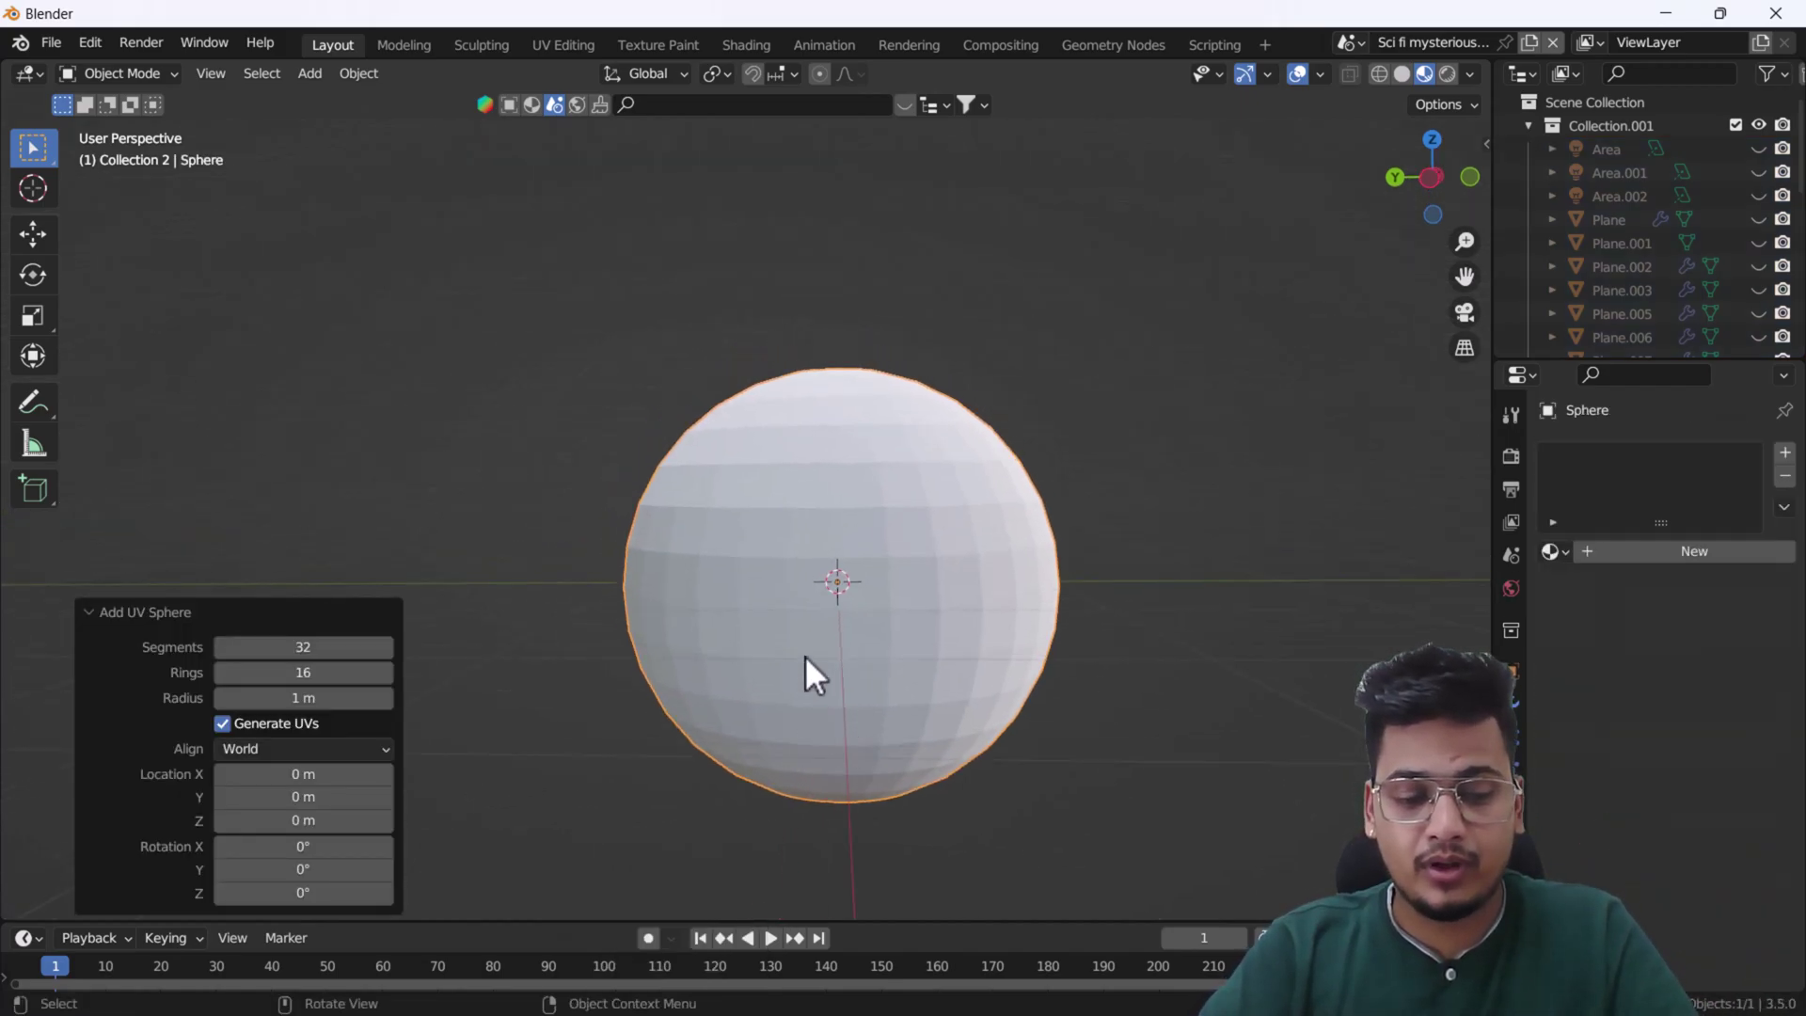
{"action": "key", "text": "Tab"}
{"action": "middle_click_drag", "start_coordinate": [697, 630], "coordinate": [864, 577]}
{"action": "key", "text": "Tab"}
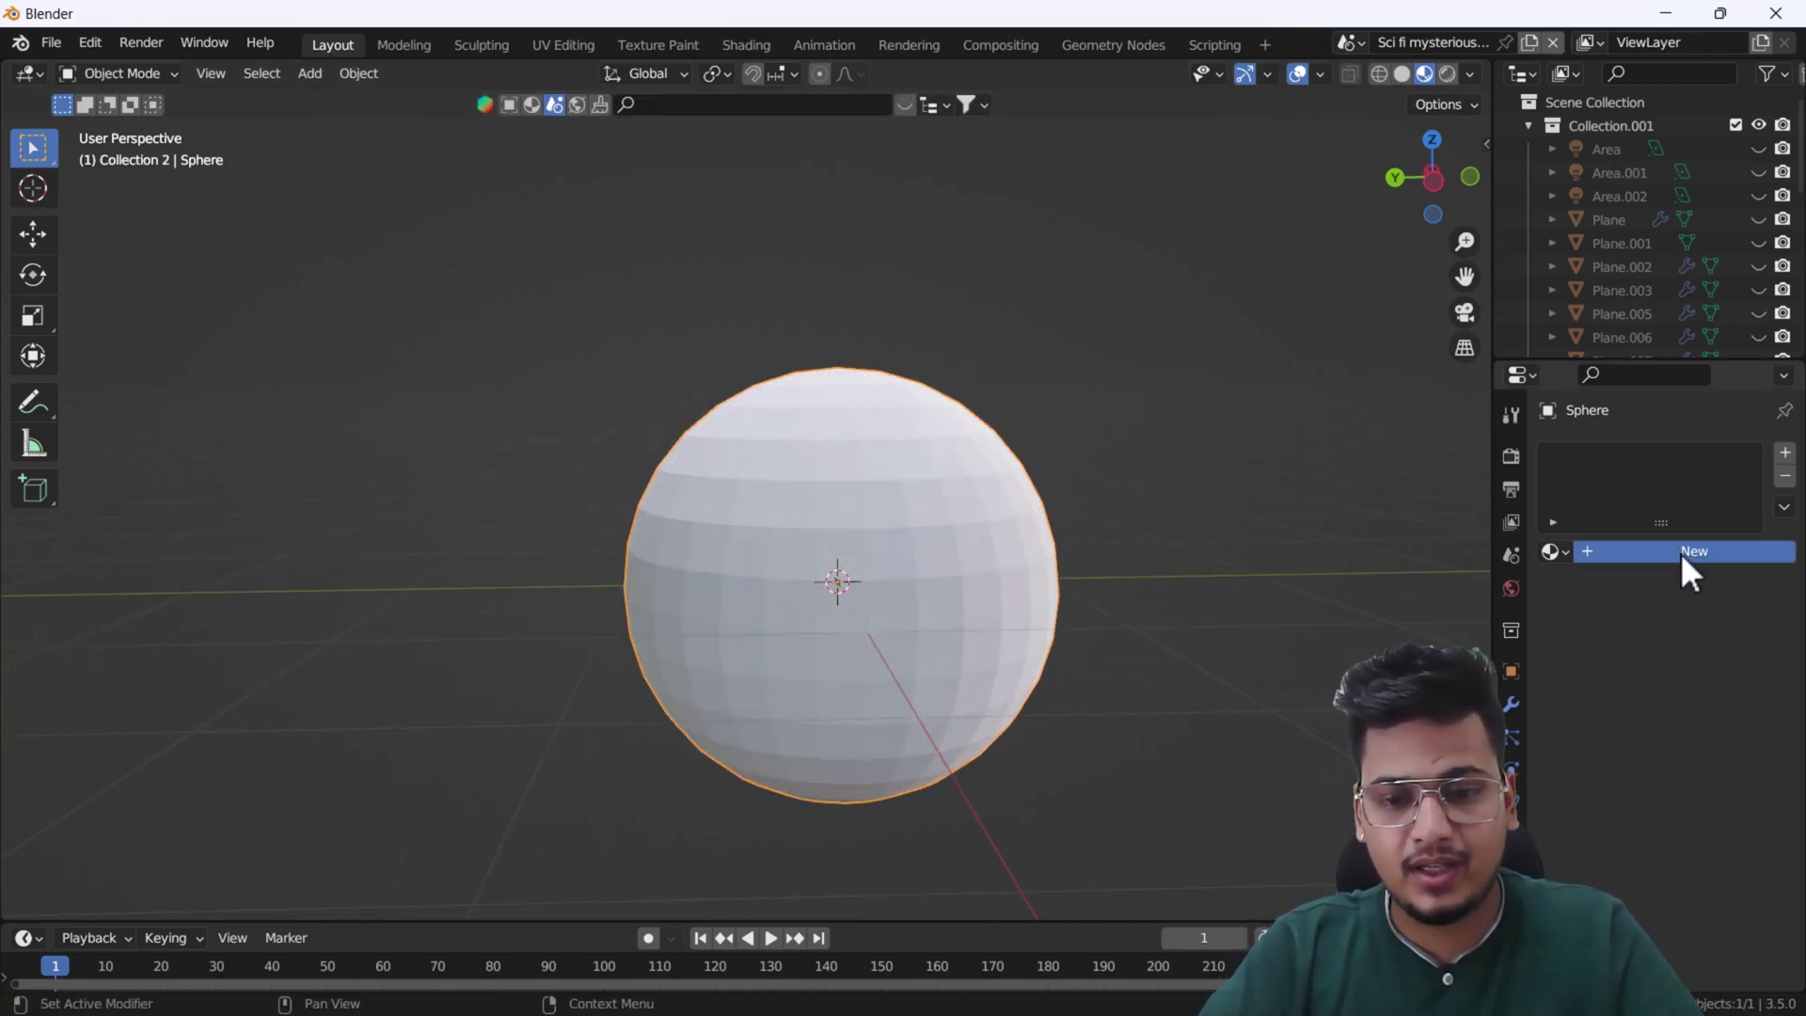
- Give the sphere a new material with a cyan base color
{"action": "left_click", "coordinate": [1687, 565]}
{"action": "left_click", "coordinate": [1708, 798]}
{"action": "mouse_move", "coordinate": [1646, 561]}
{"action": "left_mouse_down"}
{"action": "mouse_move", "coordinate": [1586, 499]}
{"action": "mouse_move", "coordinate": [1679, 467]}
{"action": "mouse_move", "coordinate": [1657, 472]}
{"action": "left_mouse_up"}
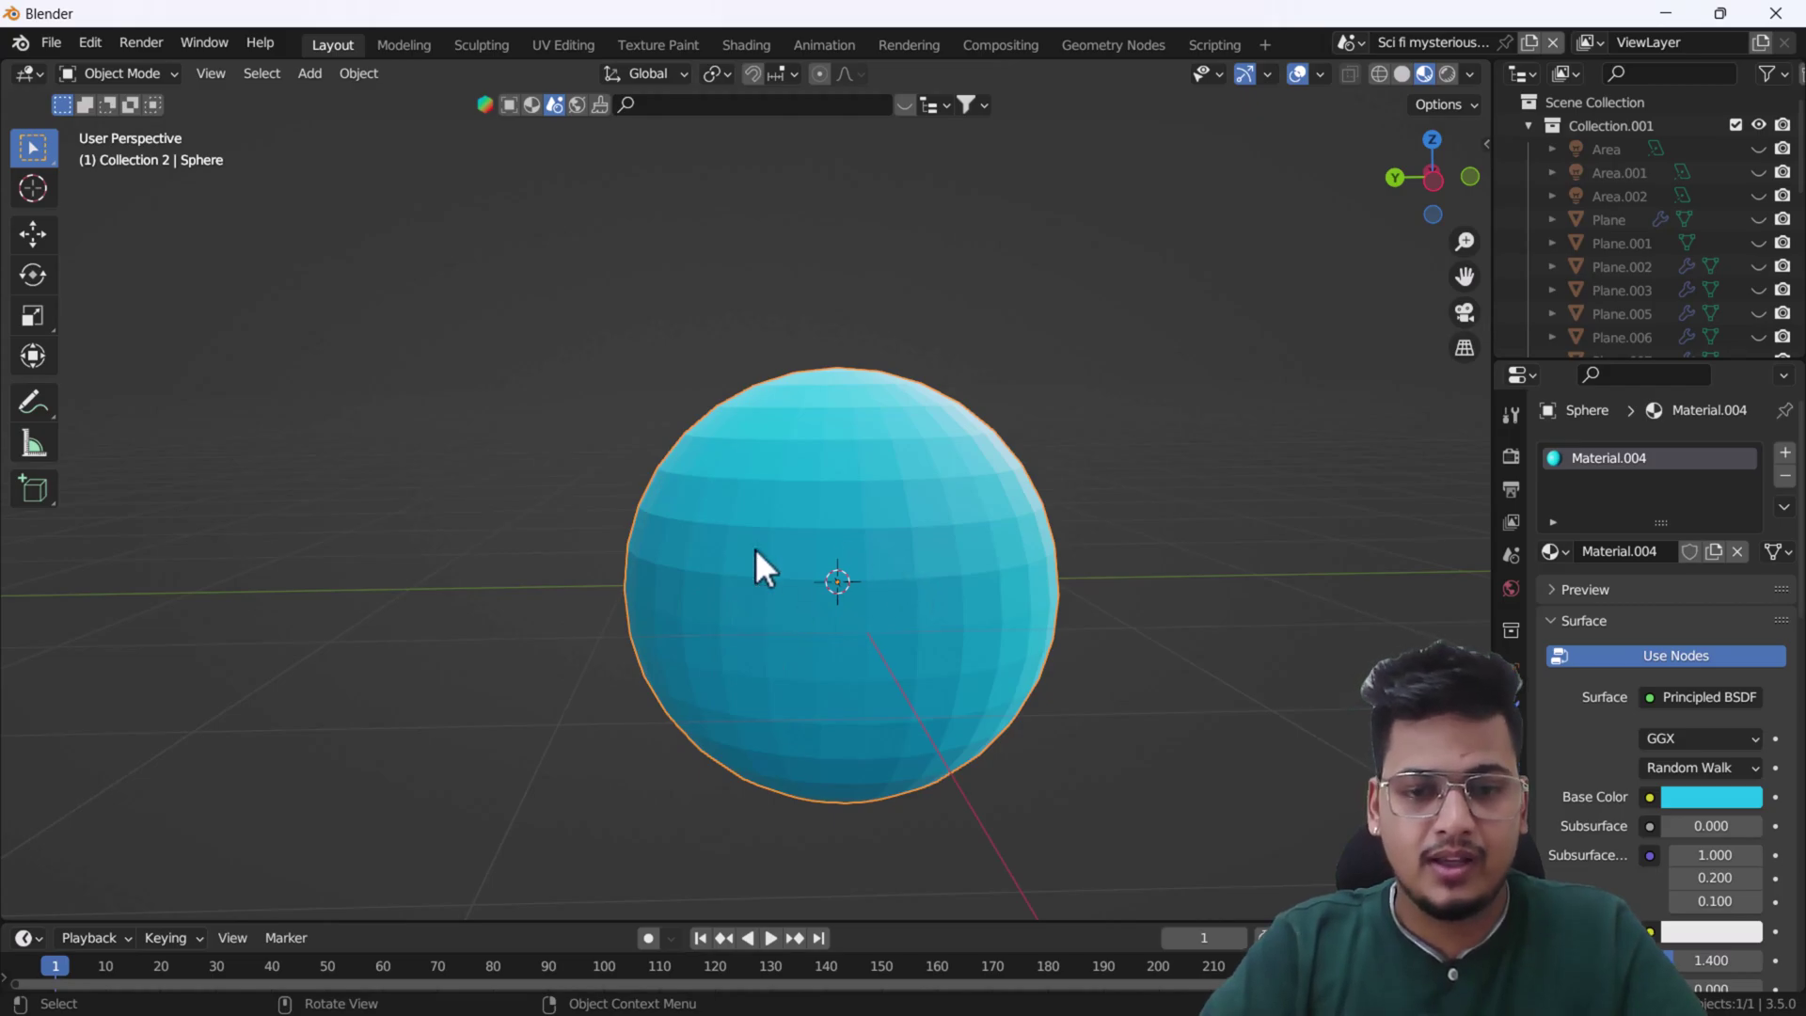
- Assign a new second material to the face loop just below the sphere's middle
{"action": "key", "text": "Tab"}
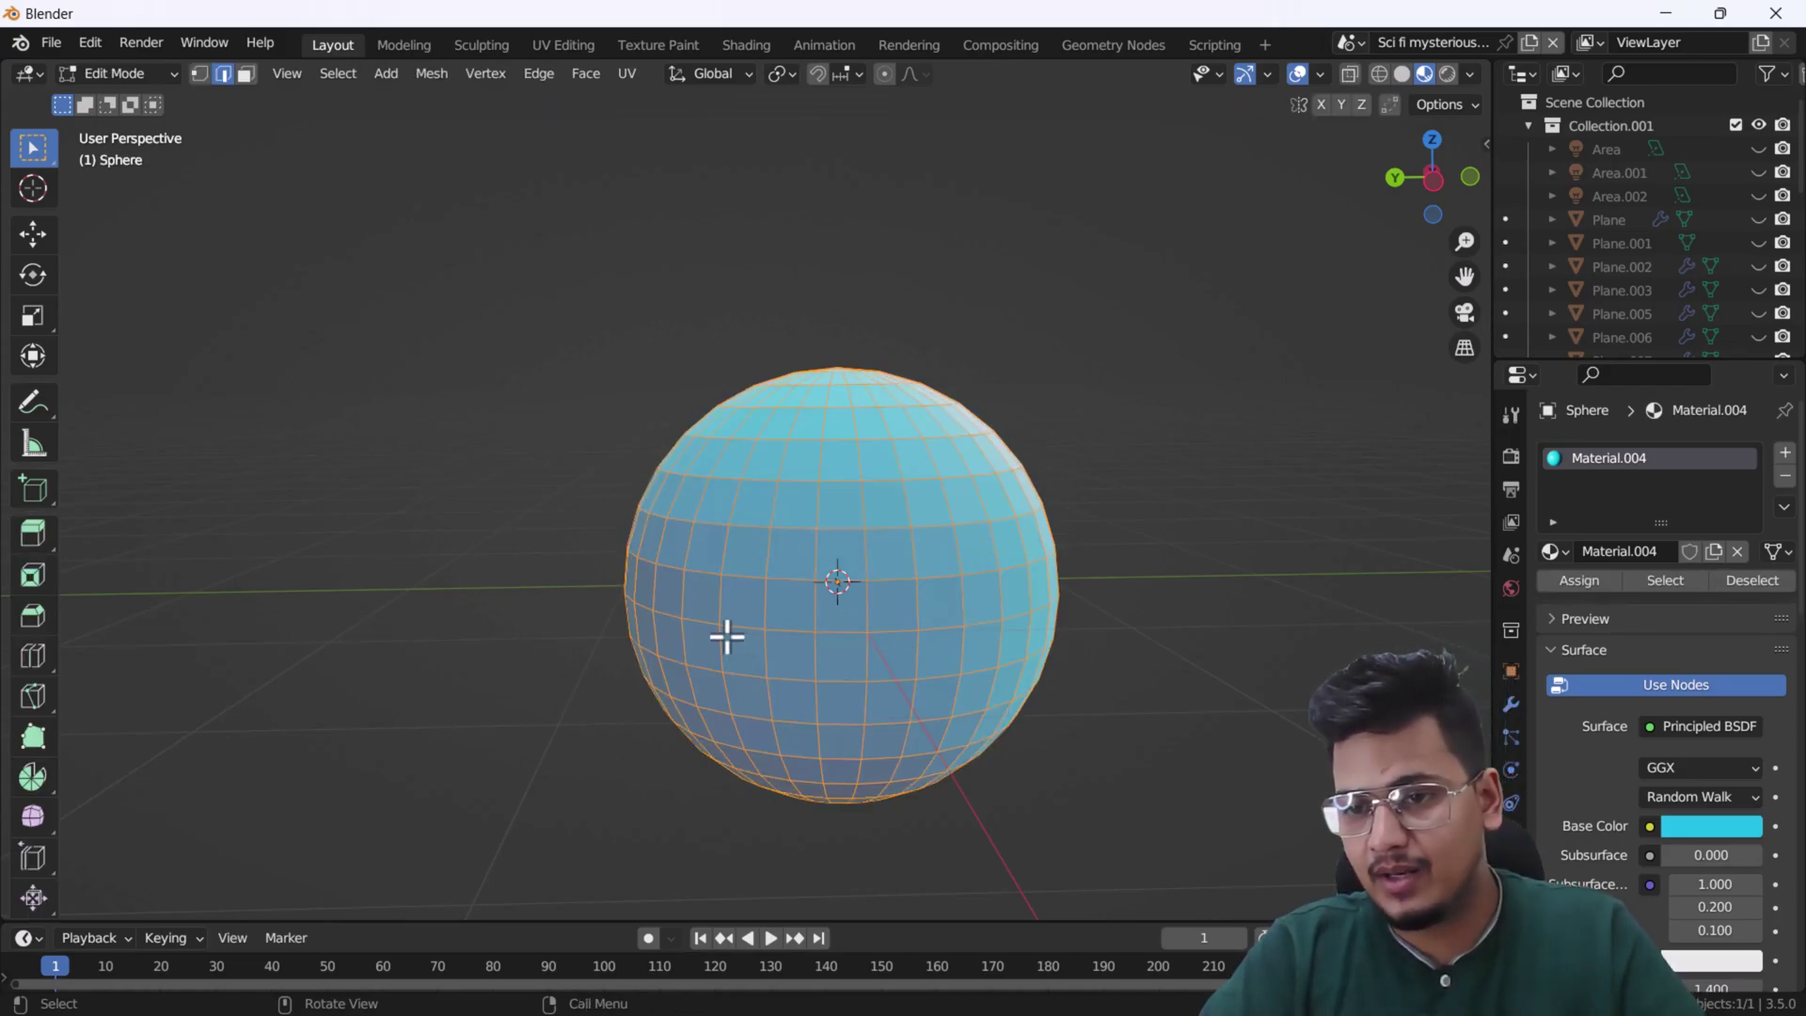
{"action": "key", "text": "3"}
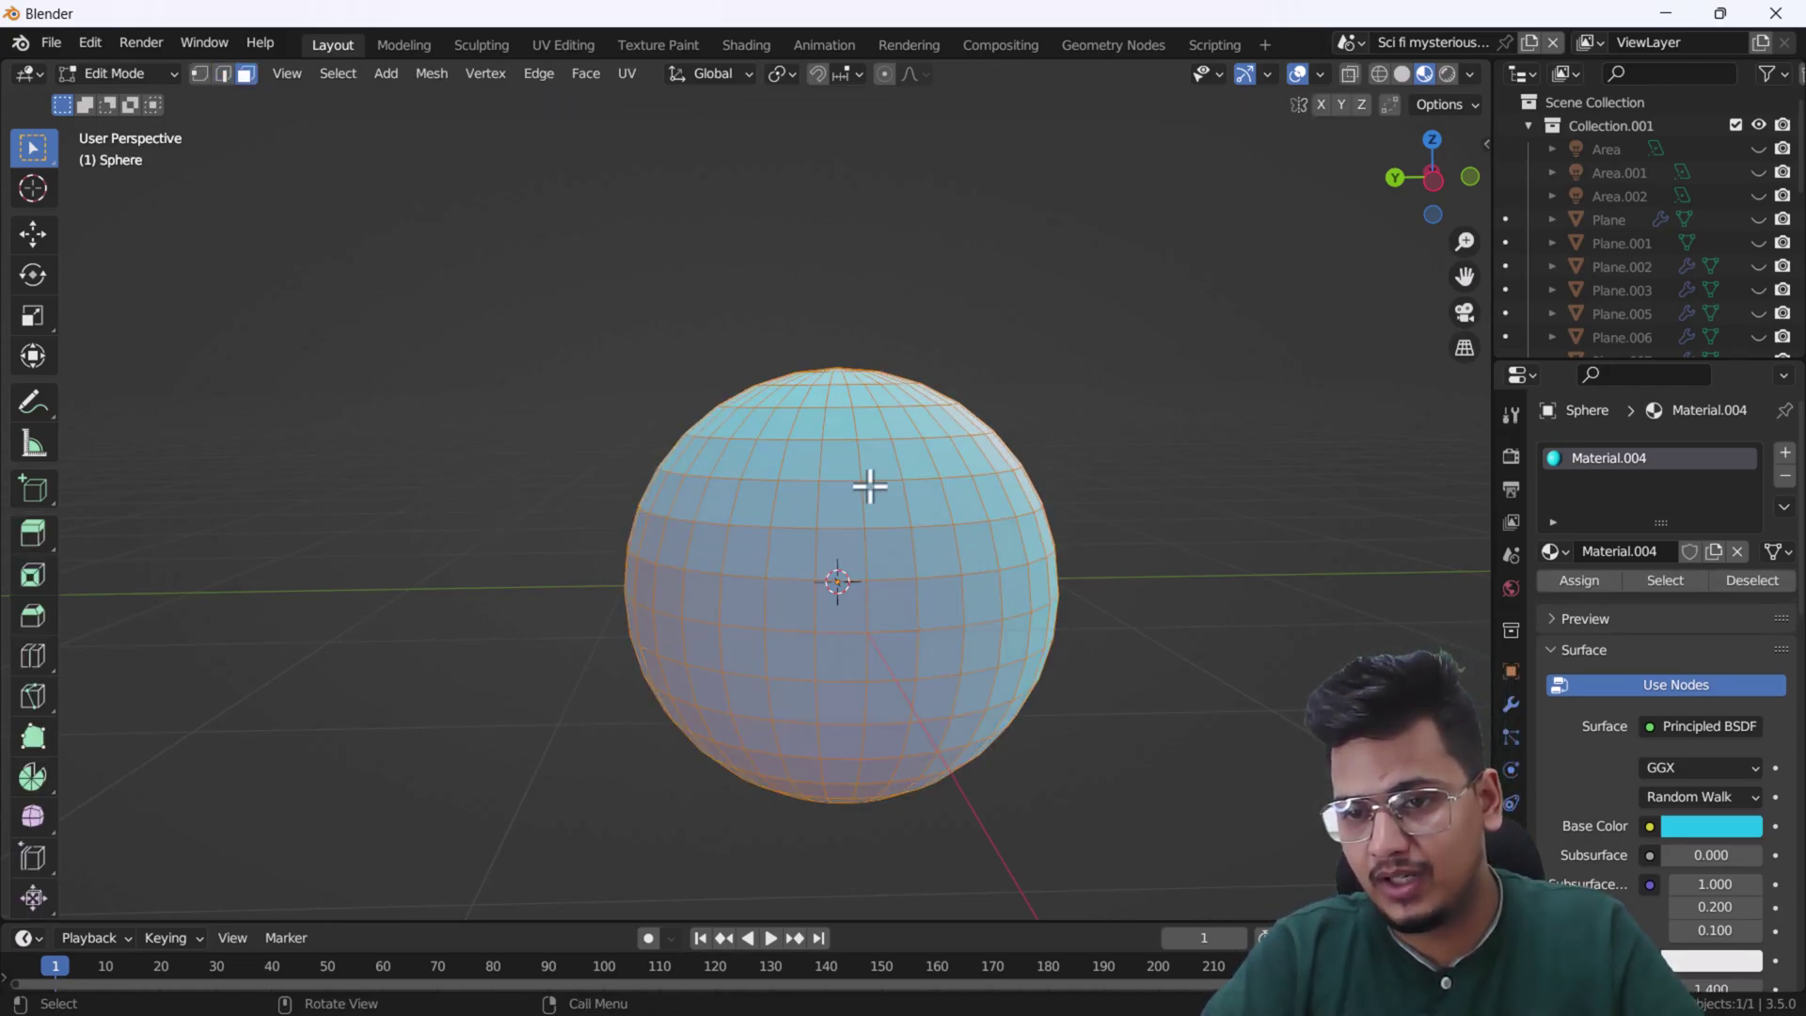
{"action": "left_click", "coordinate": [721, 600], "text": "alt"}
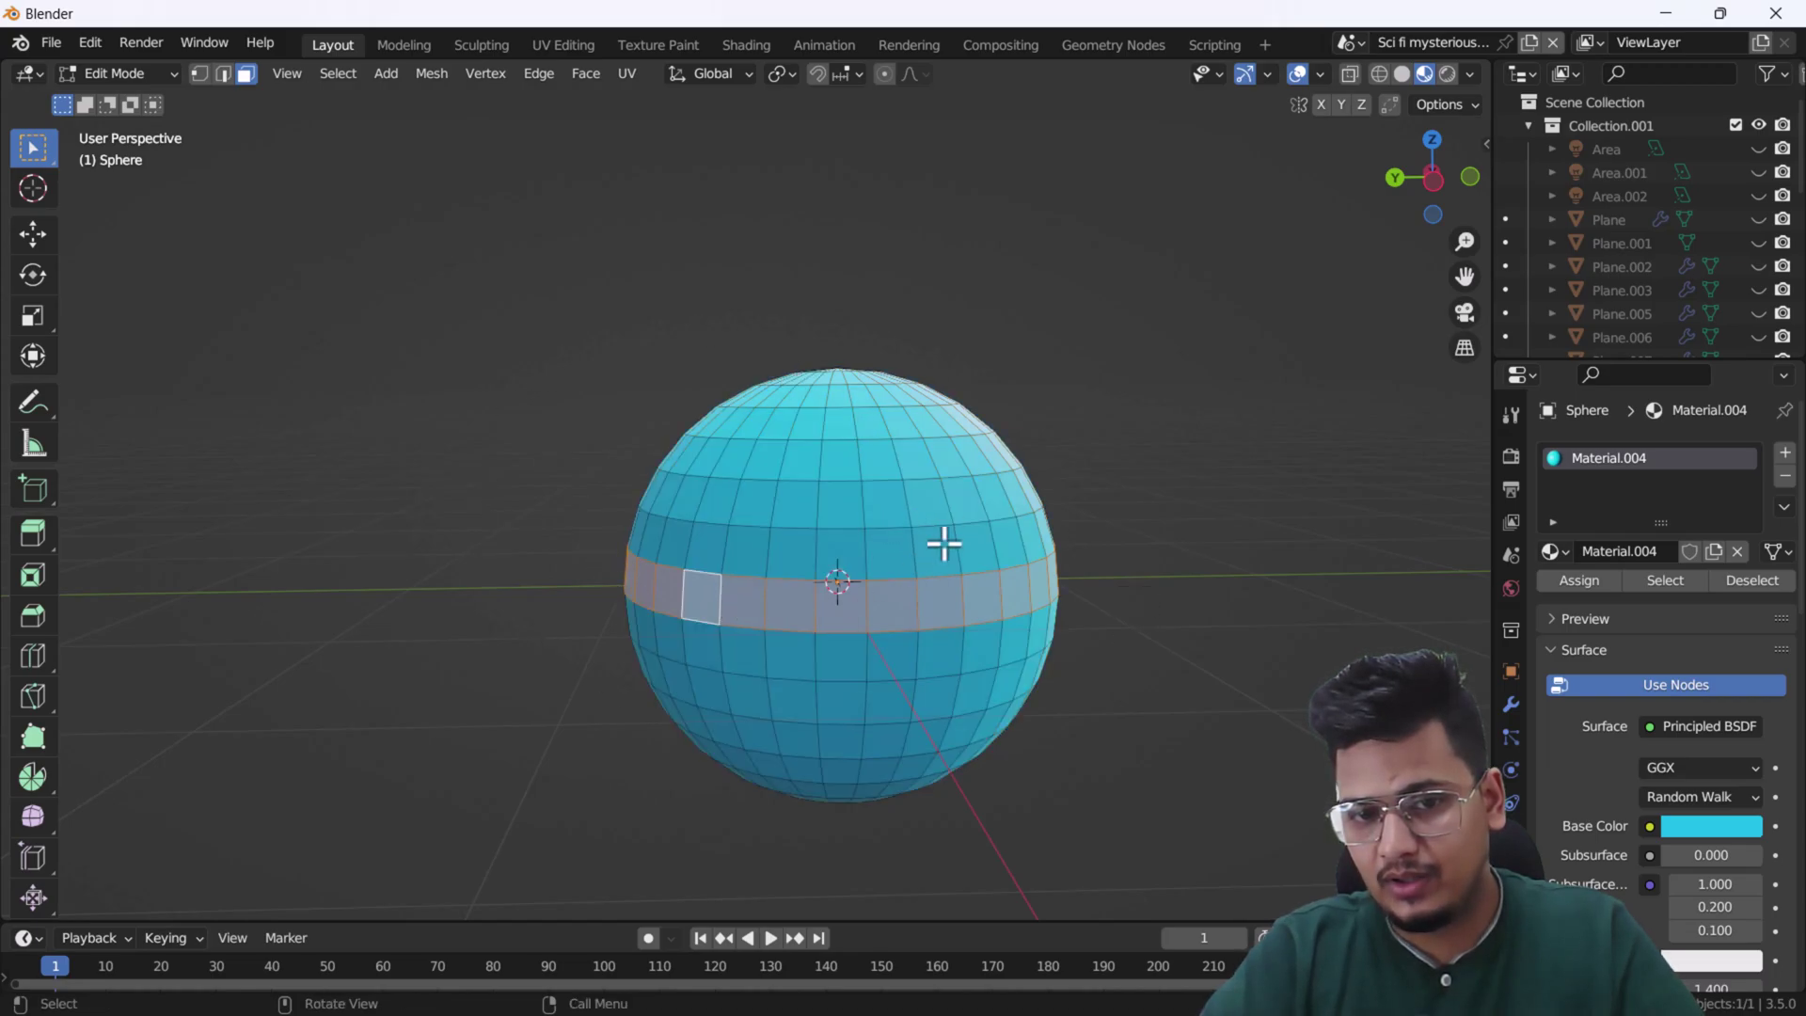
{"action": "left_click", "coordinate": [1785, 453]}
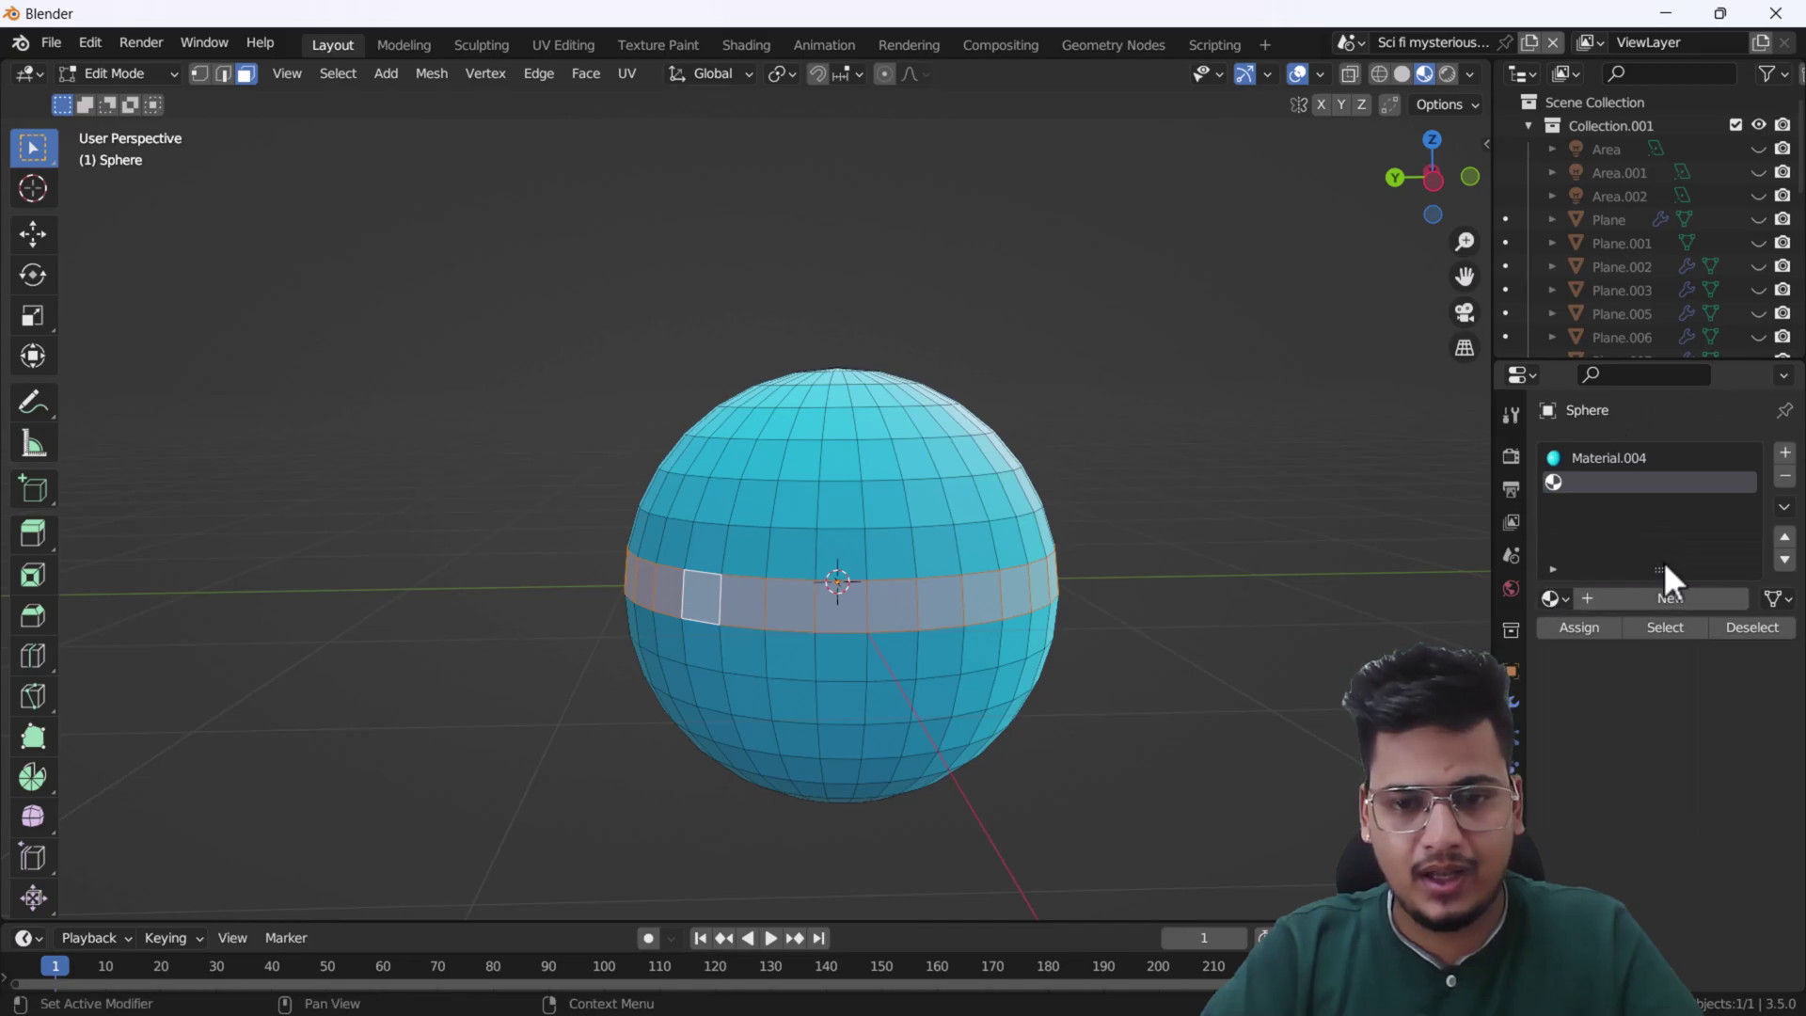
{"action": "left_click", "coordinate": [1664, 602]}
{"action": "left_click", "coordinate": [1584, 625]}
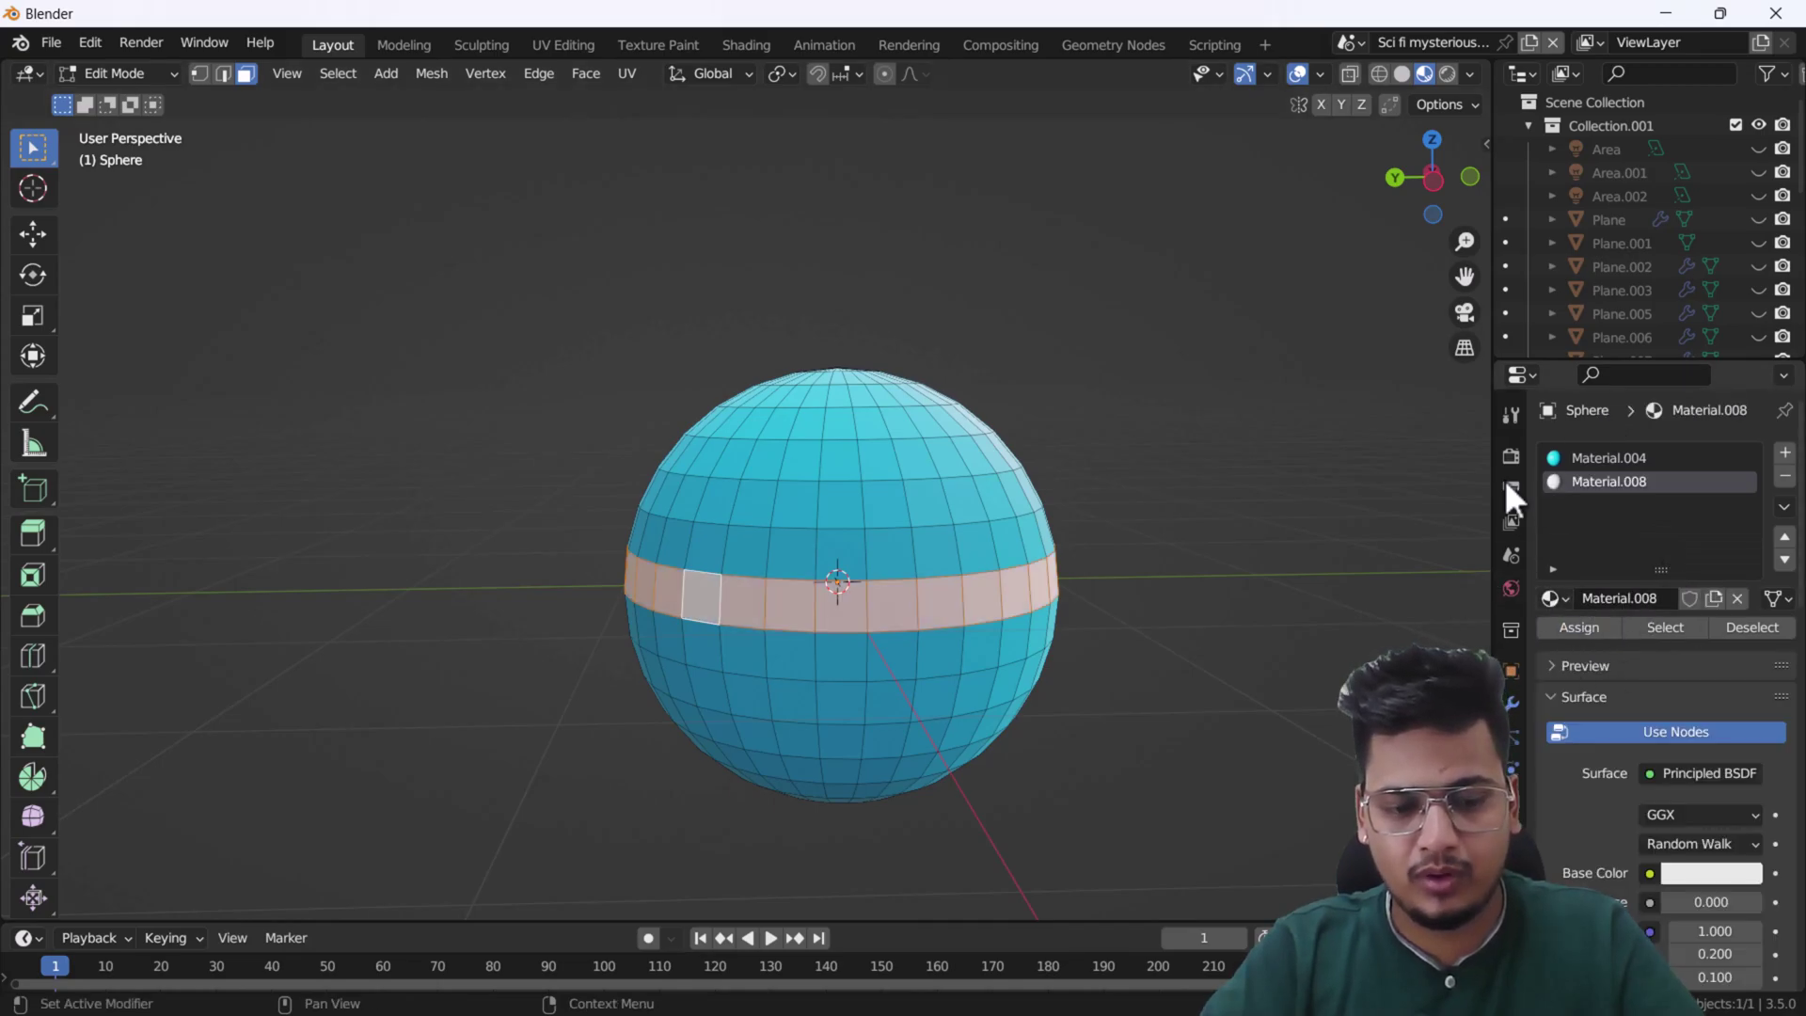
{"action": "key", "text": "Tab"}
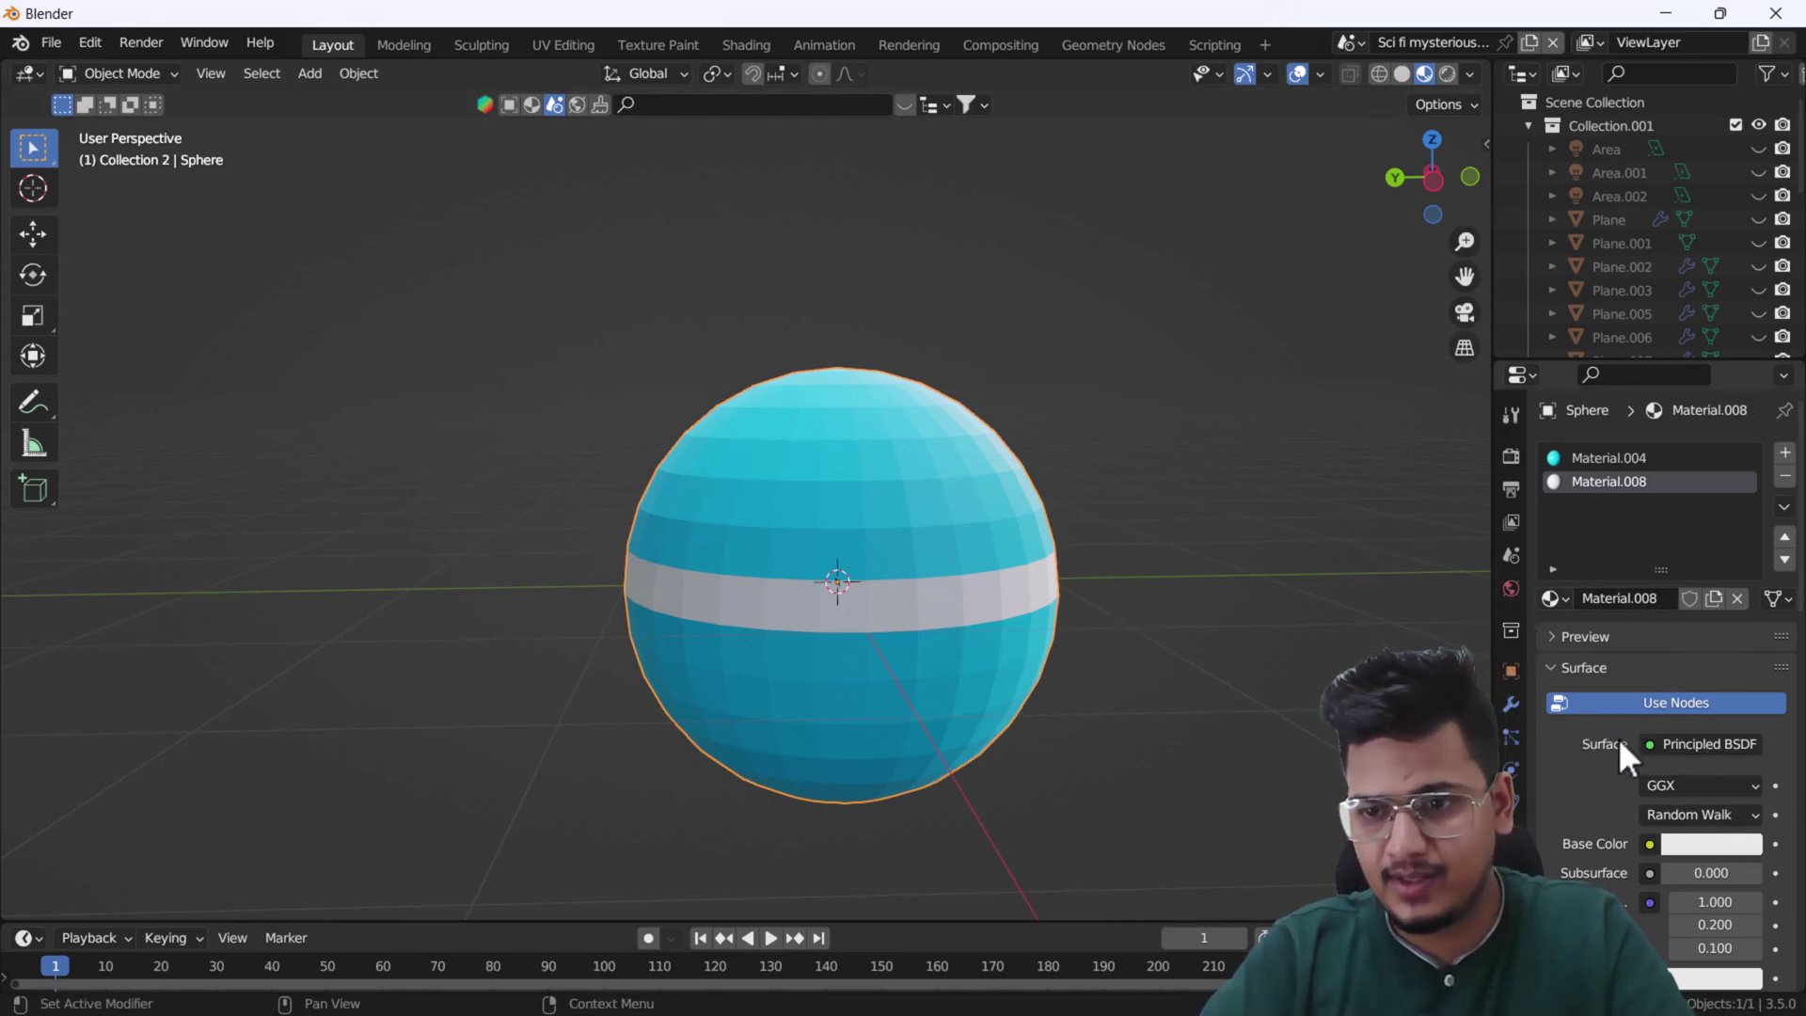
- Change the band material's surface shader to Emission
{"action": "left_click", "coordinate": [1690, 743]}
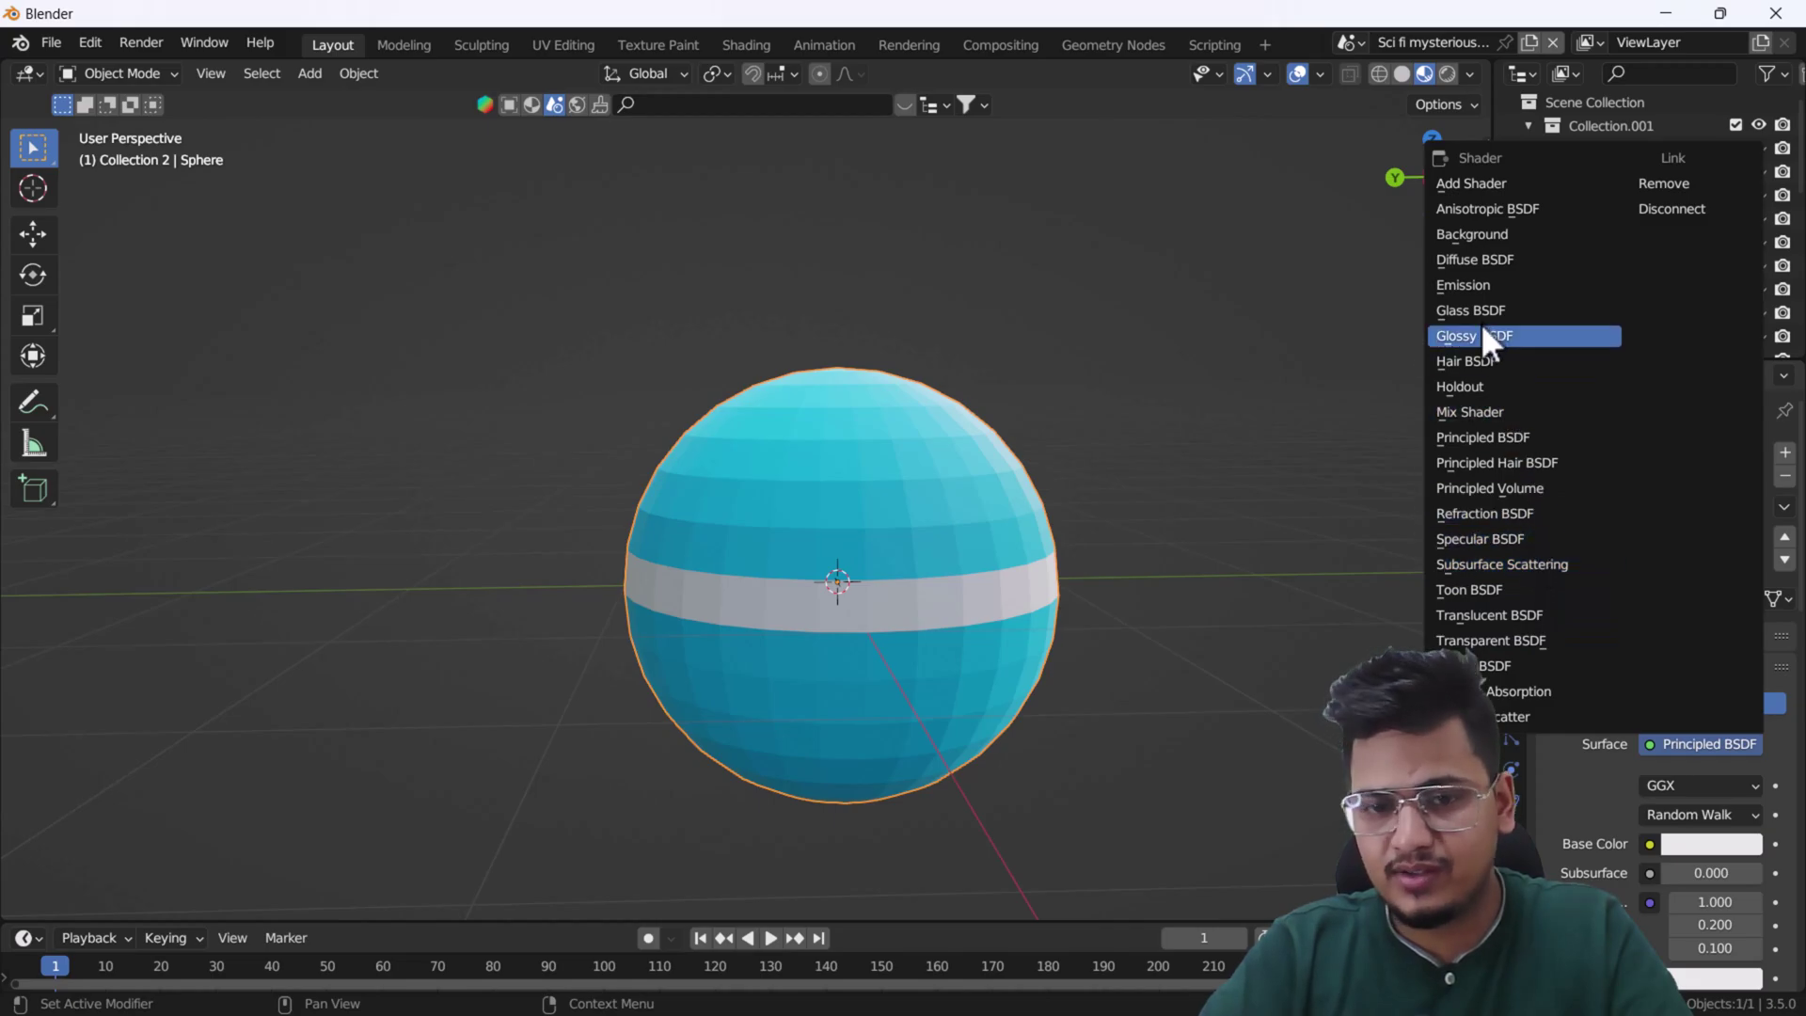
{"action": "left_click", "coordinate": [1471, 284]}
{"action": "scroll", "coordinate": [743, 621], "scroll_direction": "down", "scroll_amount": 1}
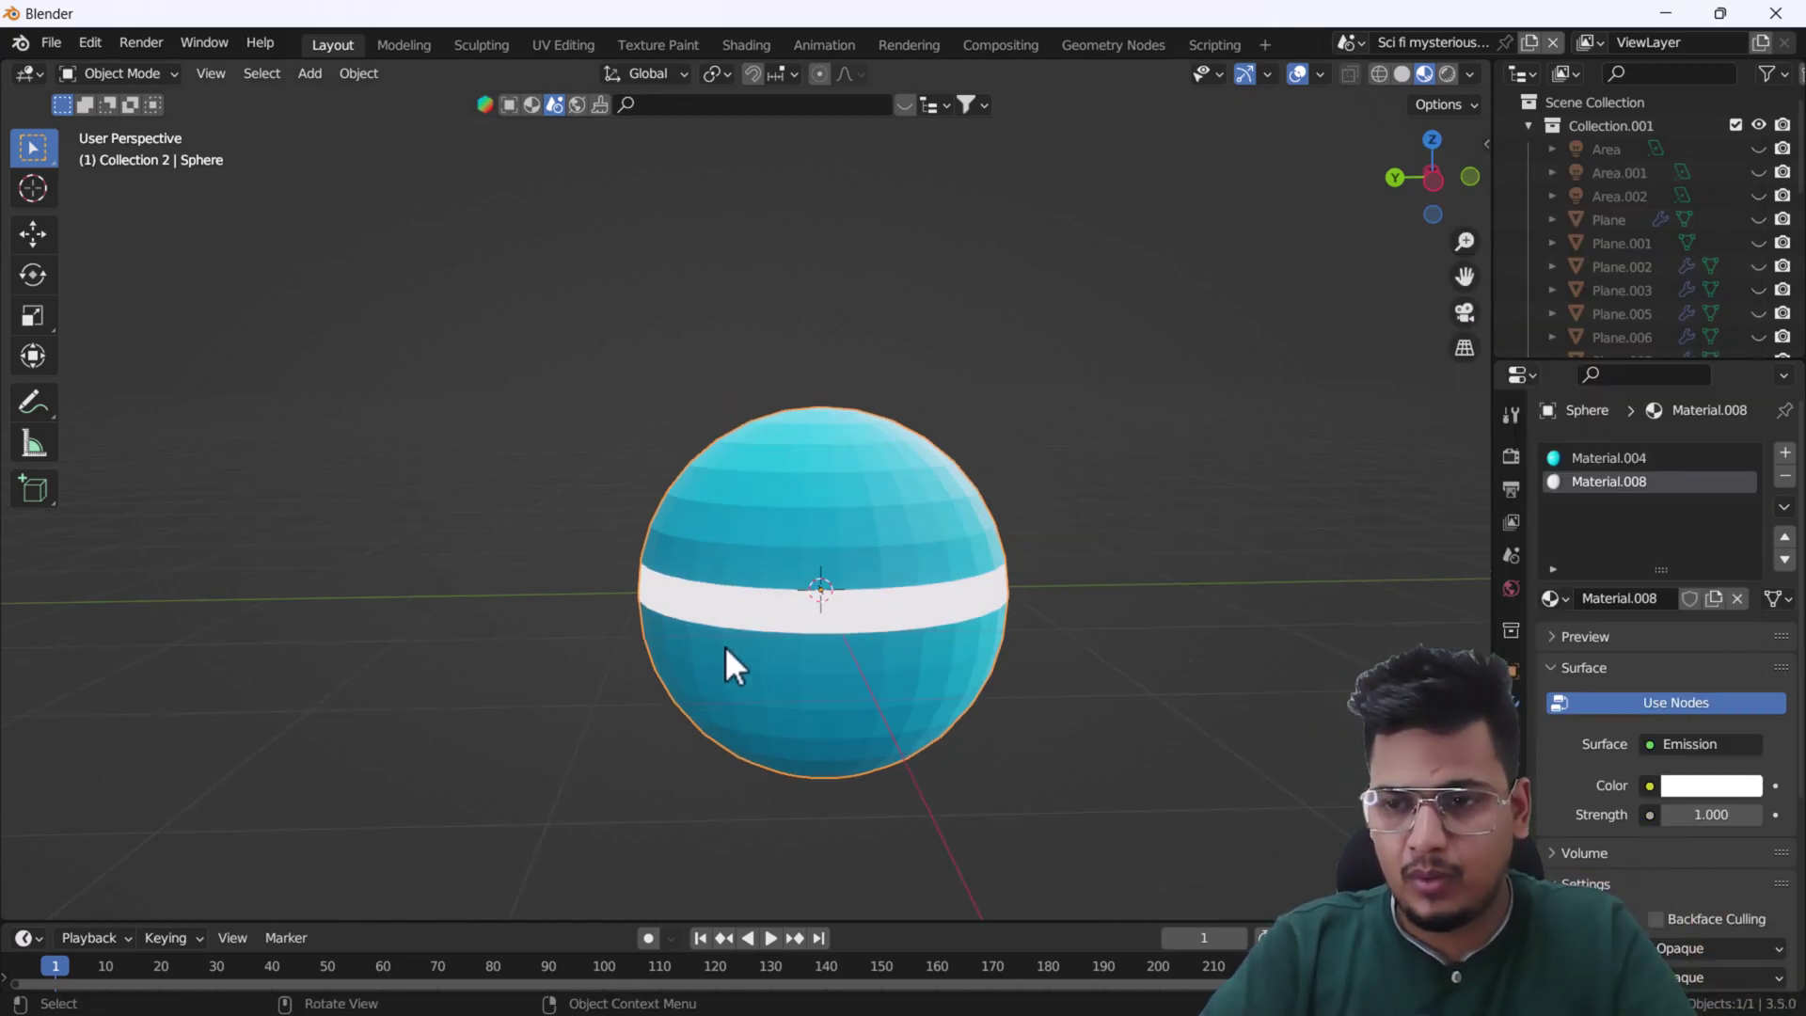
{"action": "middle_click_drag", "start_coordinate": [724, 646], "coordinate": [769, 651]}
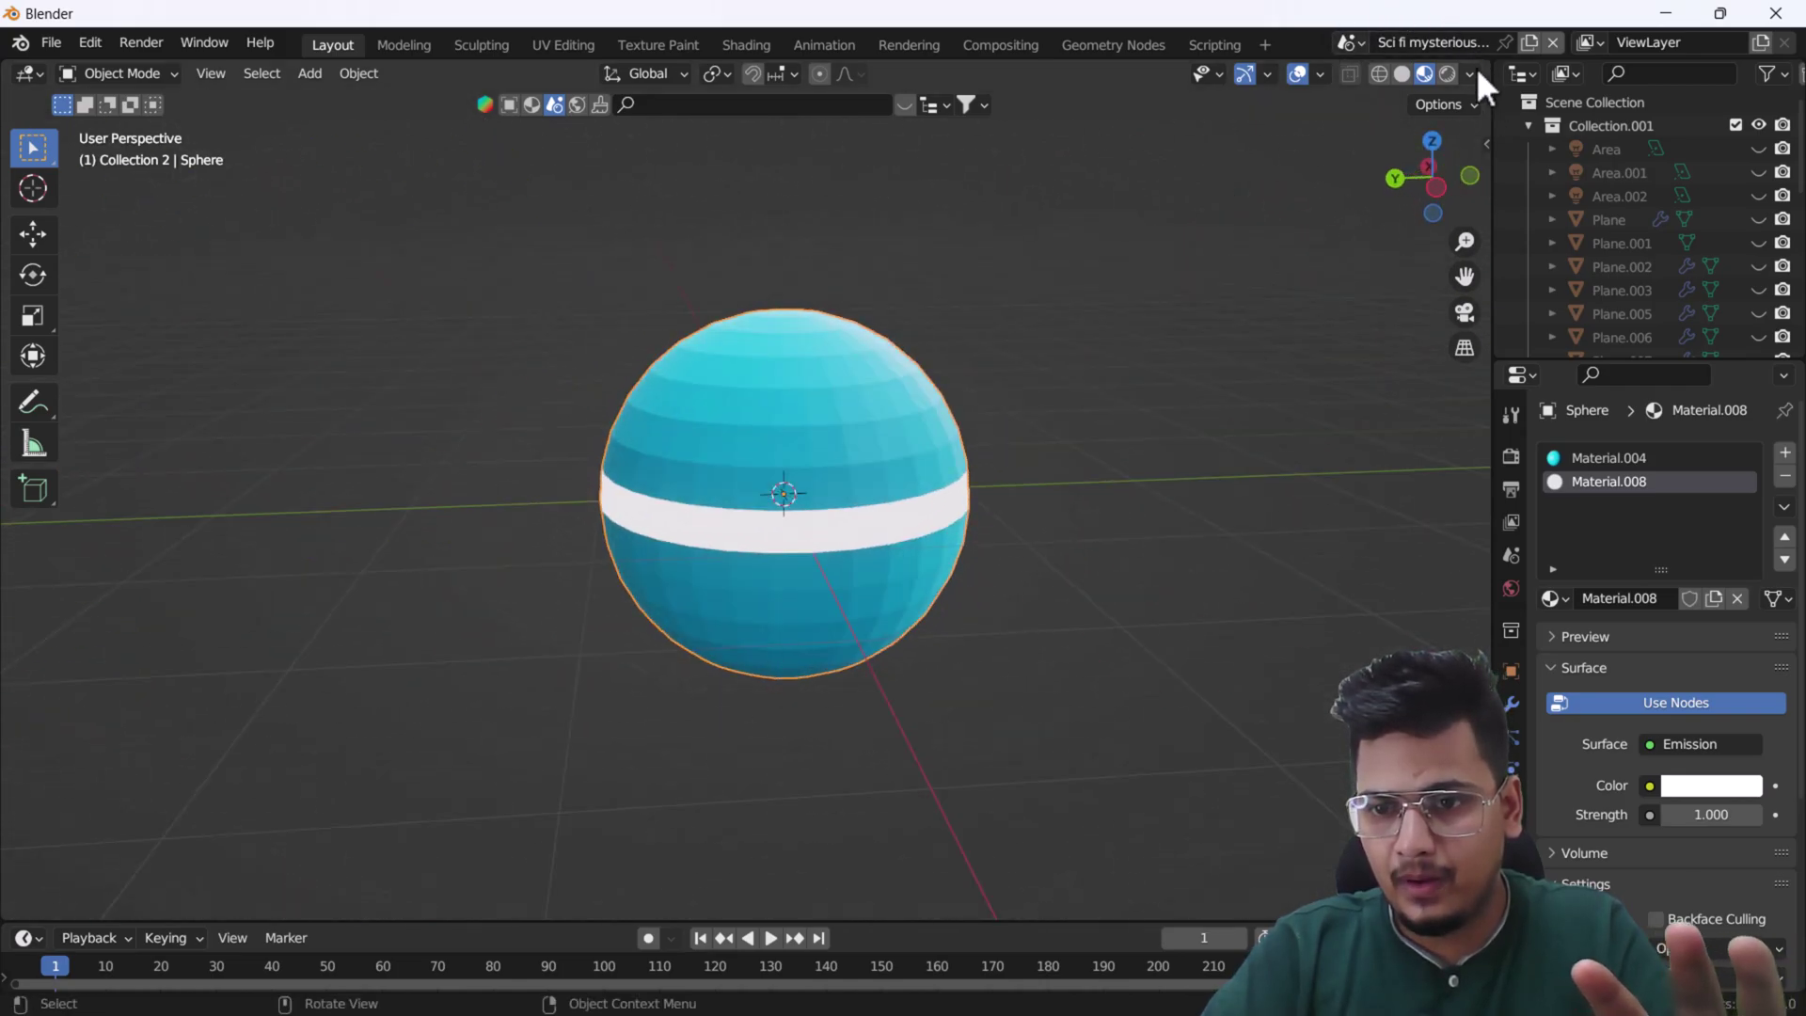
- Switch the viewport to rendered shading and set the world background color to white with a value of 1.000
{"action": "left_click", "coordinate": [1444, 72]}
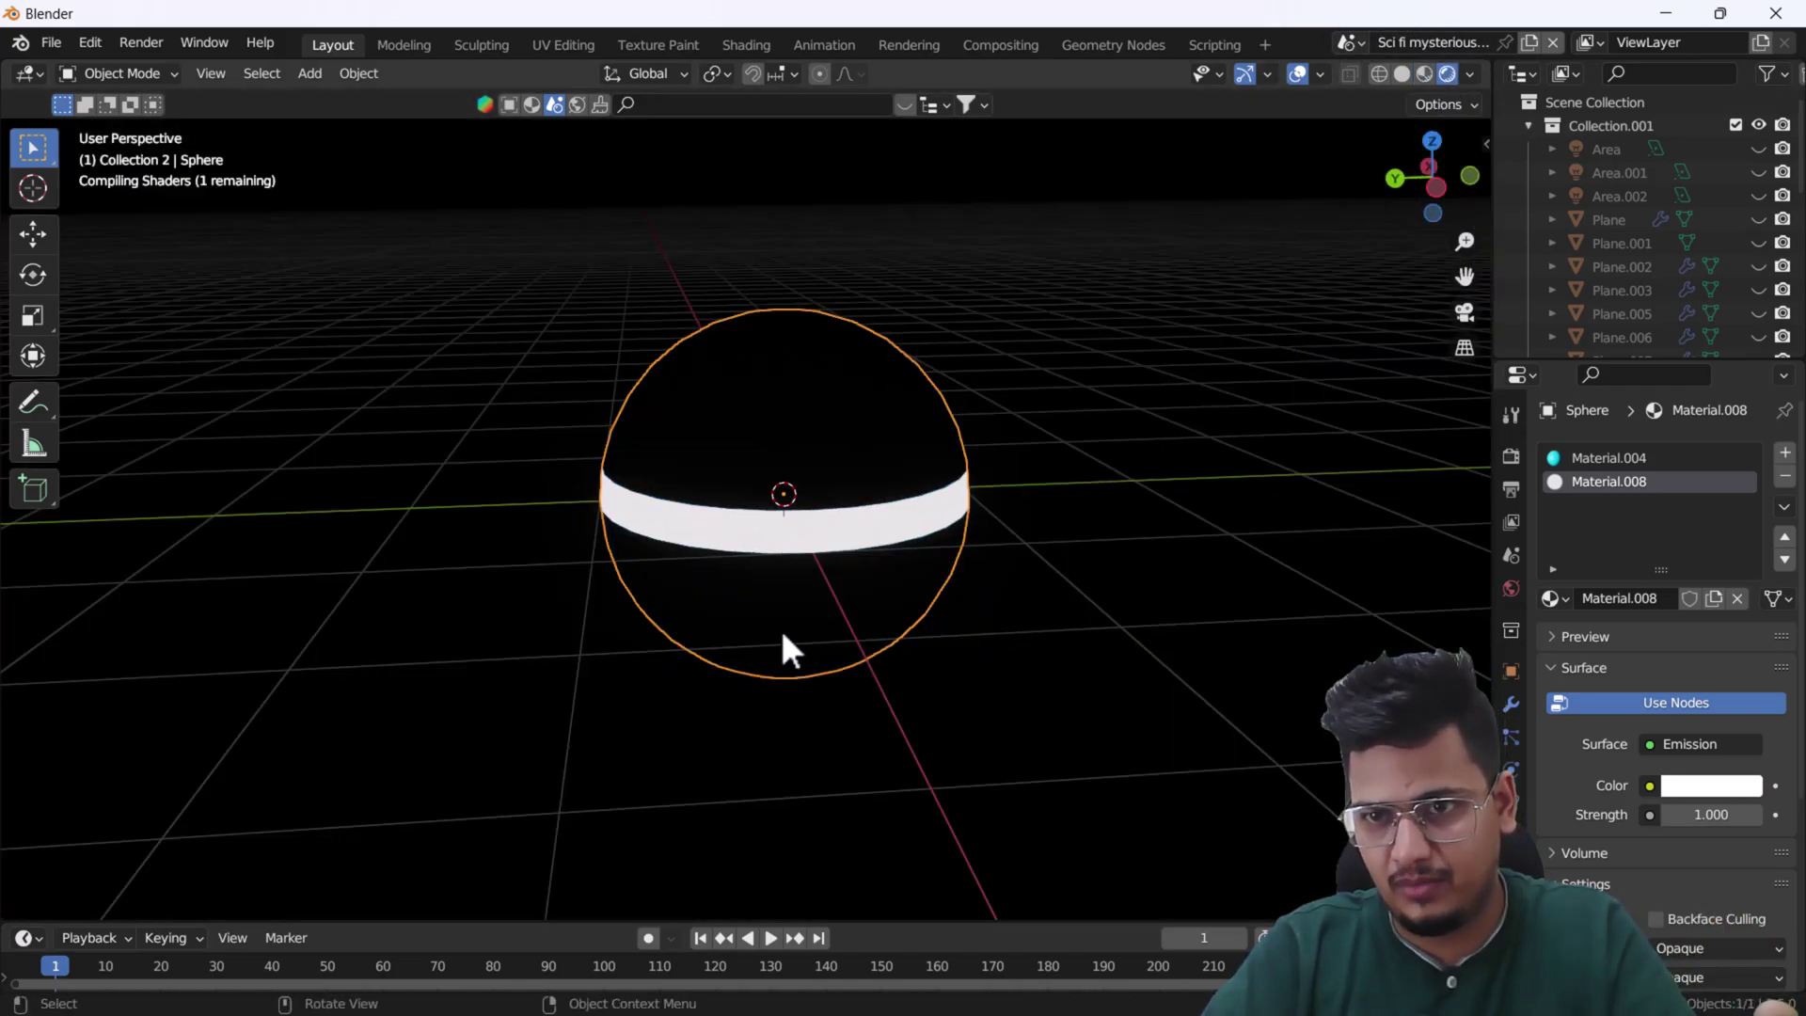
{"action": "middle_click_drag", "start_coordinate": [794, 552], "coordinate": [919, 646]}
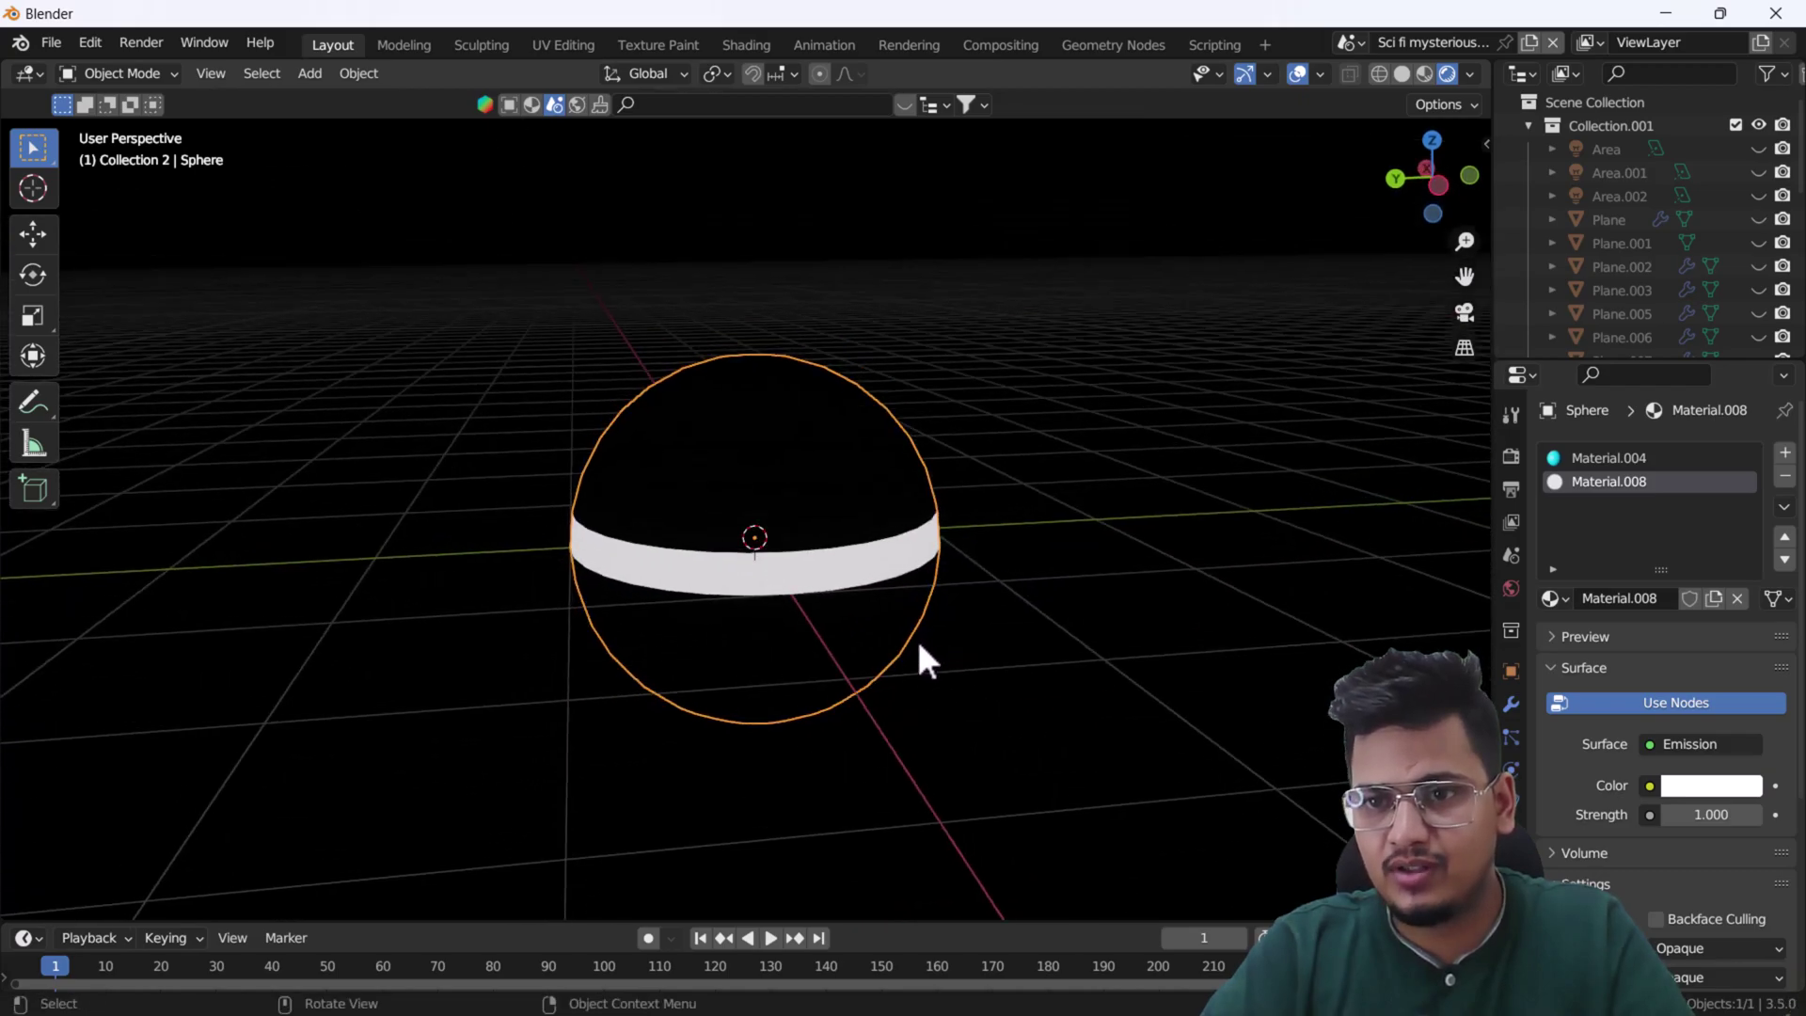
{"action": "left_click", "coordinate": [1511, 589]}
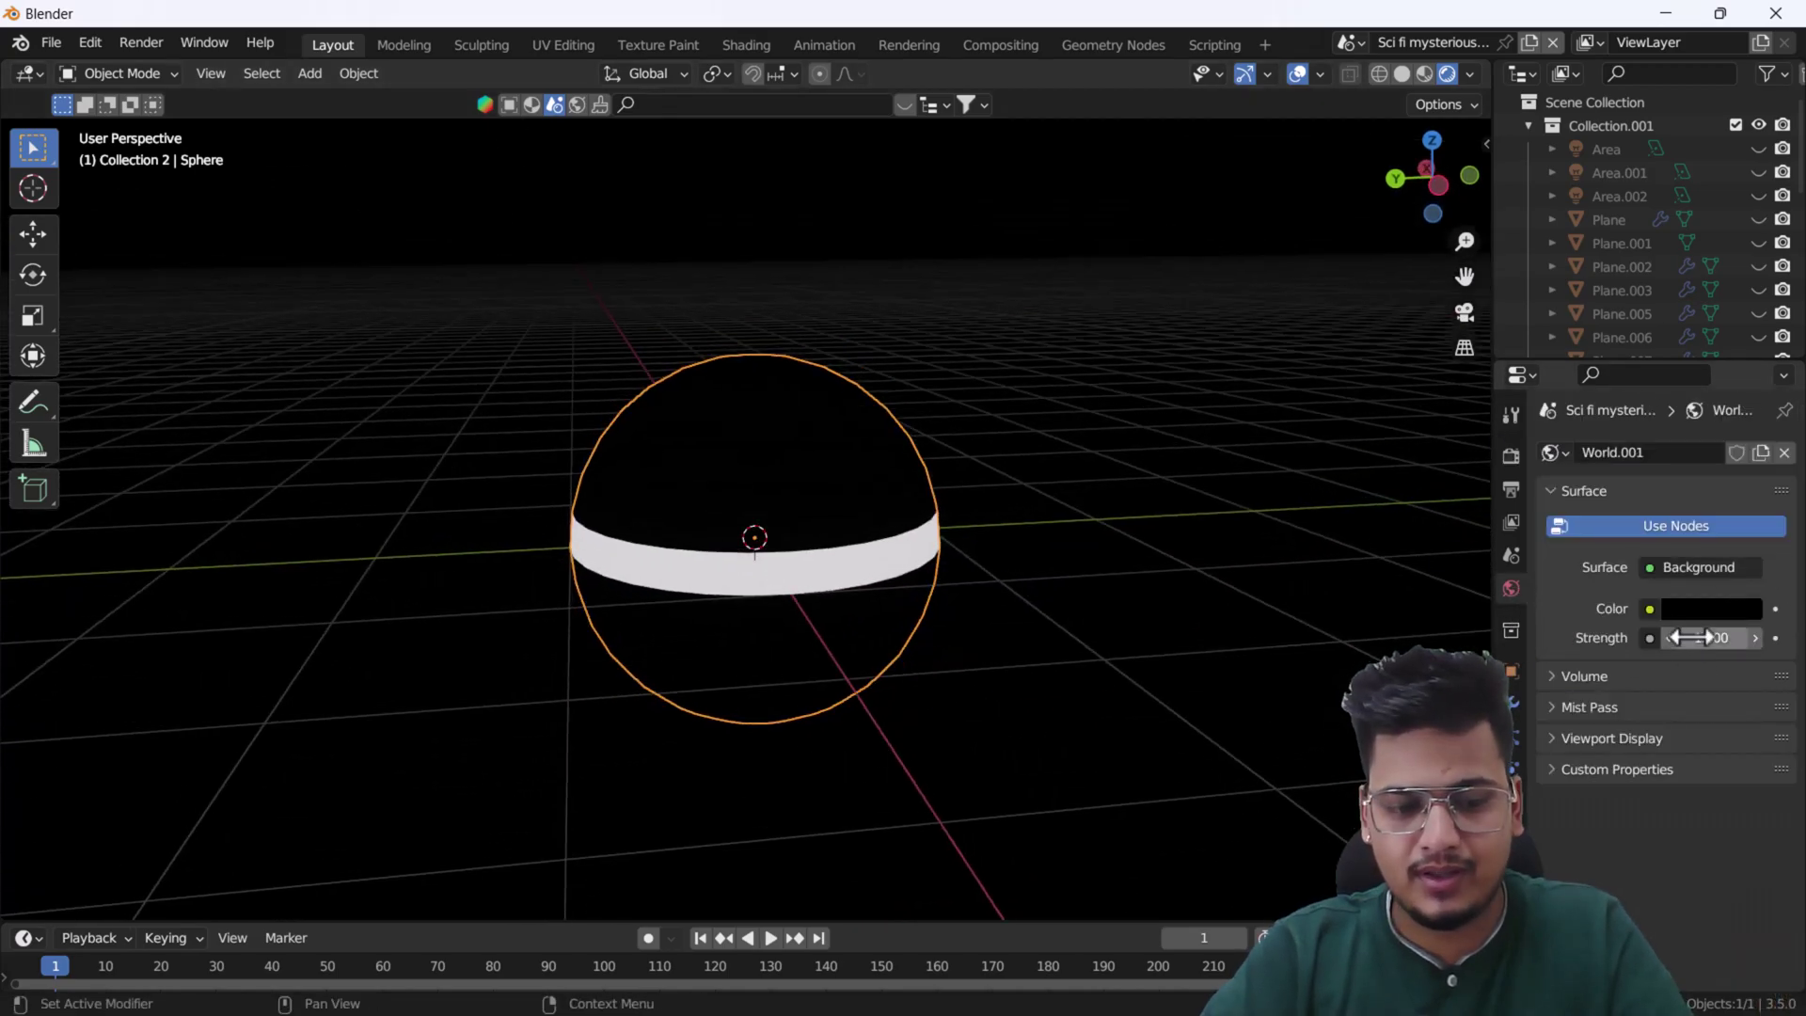
{"action": "left_click", "coordinate": [1708, 609]}
{"action": "left_click_drag", "start_coordinate": [1737, 425], "coordinate": [1744, 274]}
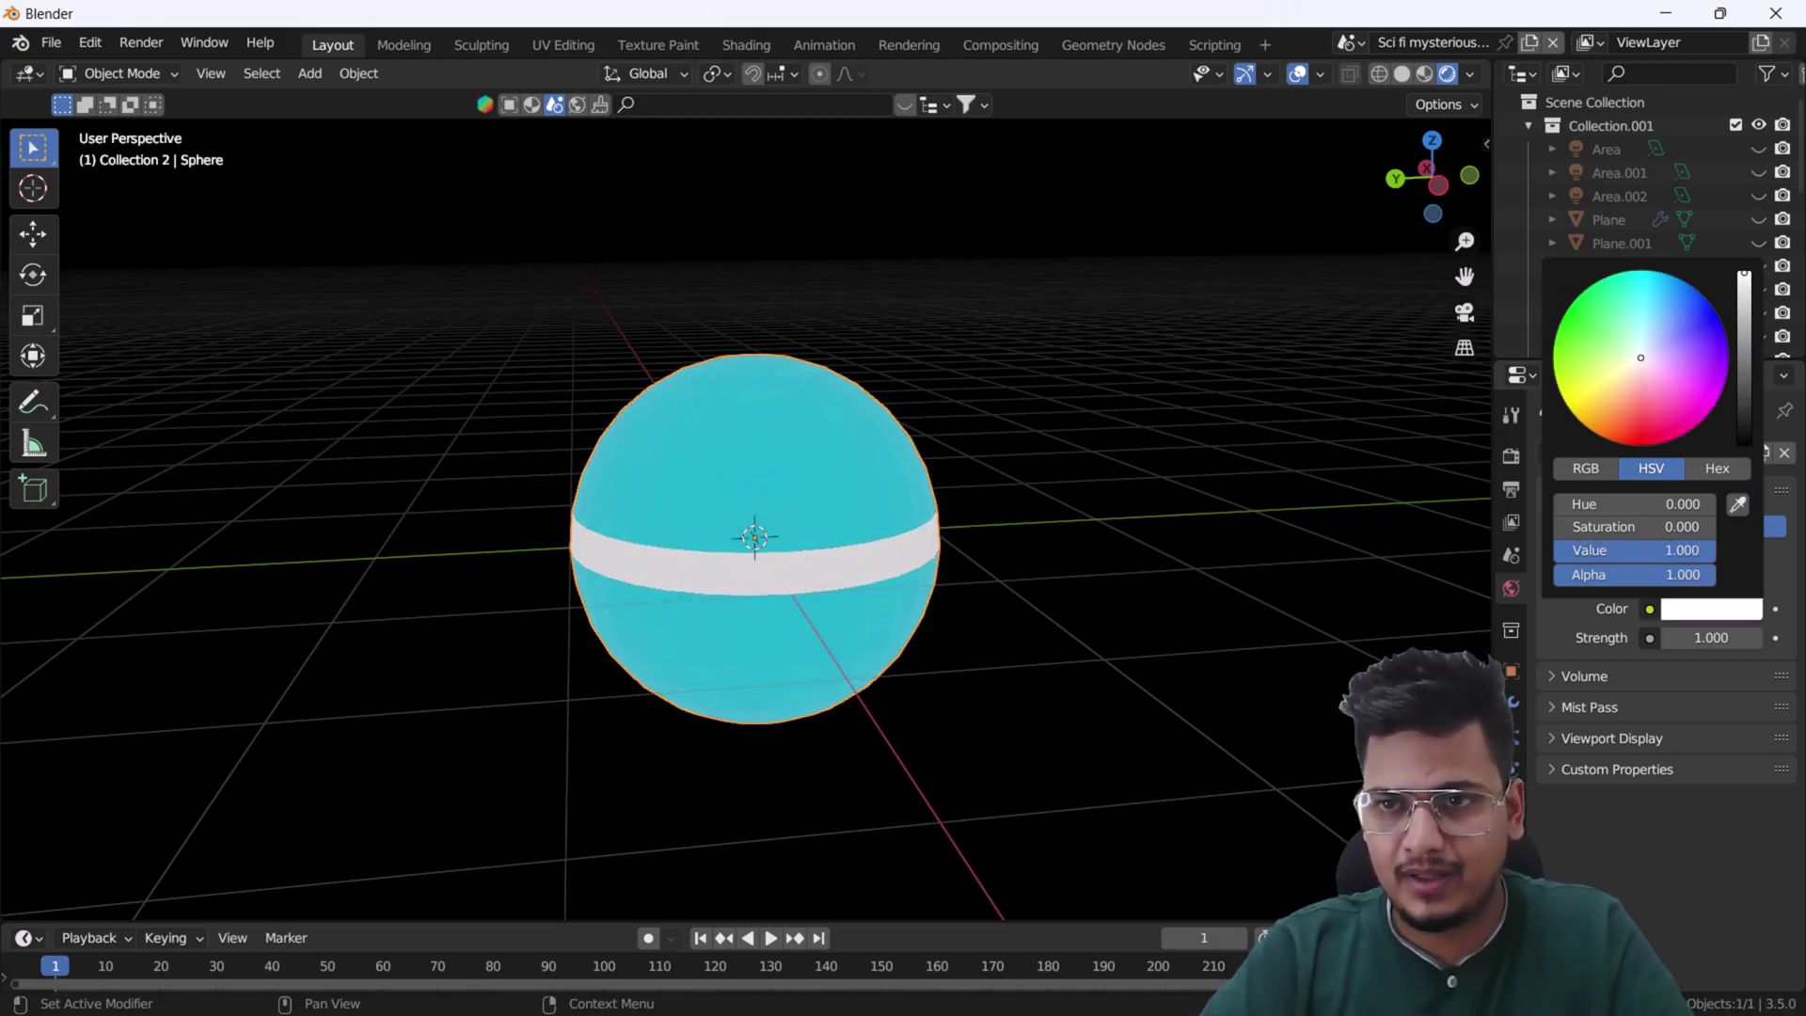
- Raise the band material's emission strength to 14.200
{"action": "left_click", "coordinate": [1511, 456]}
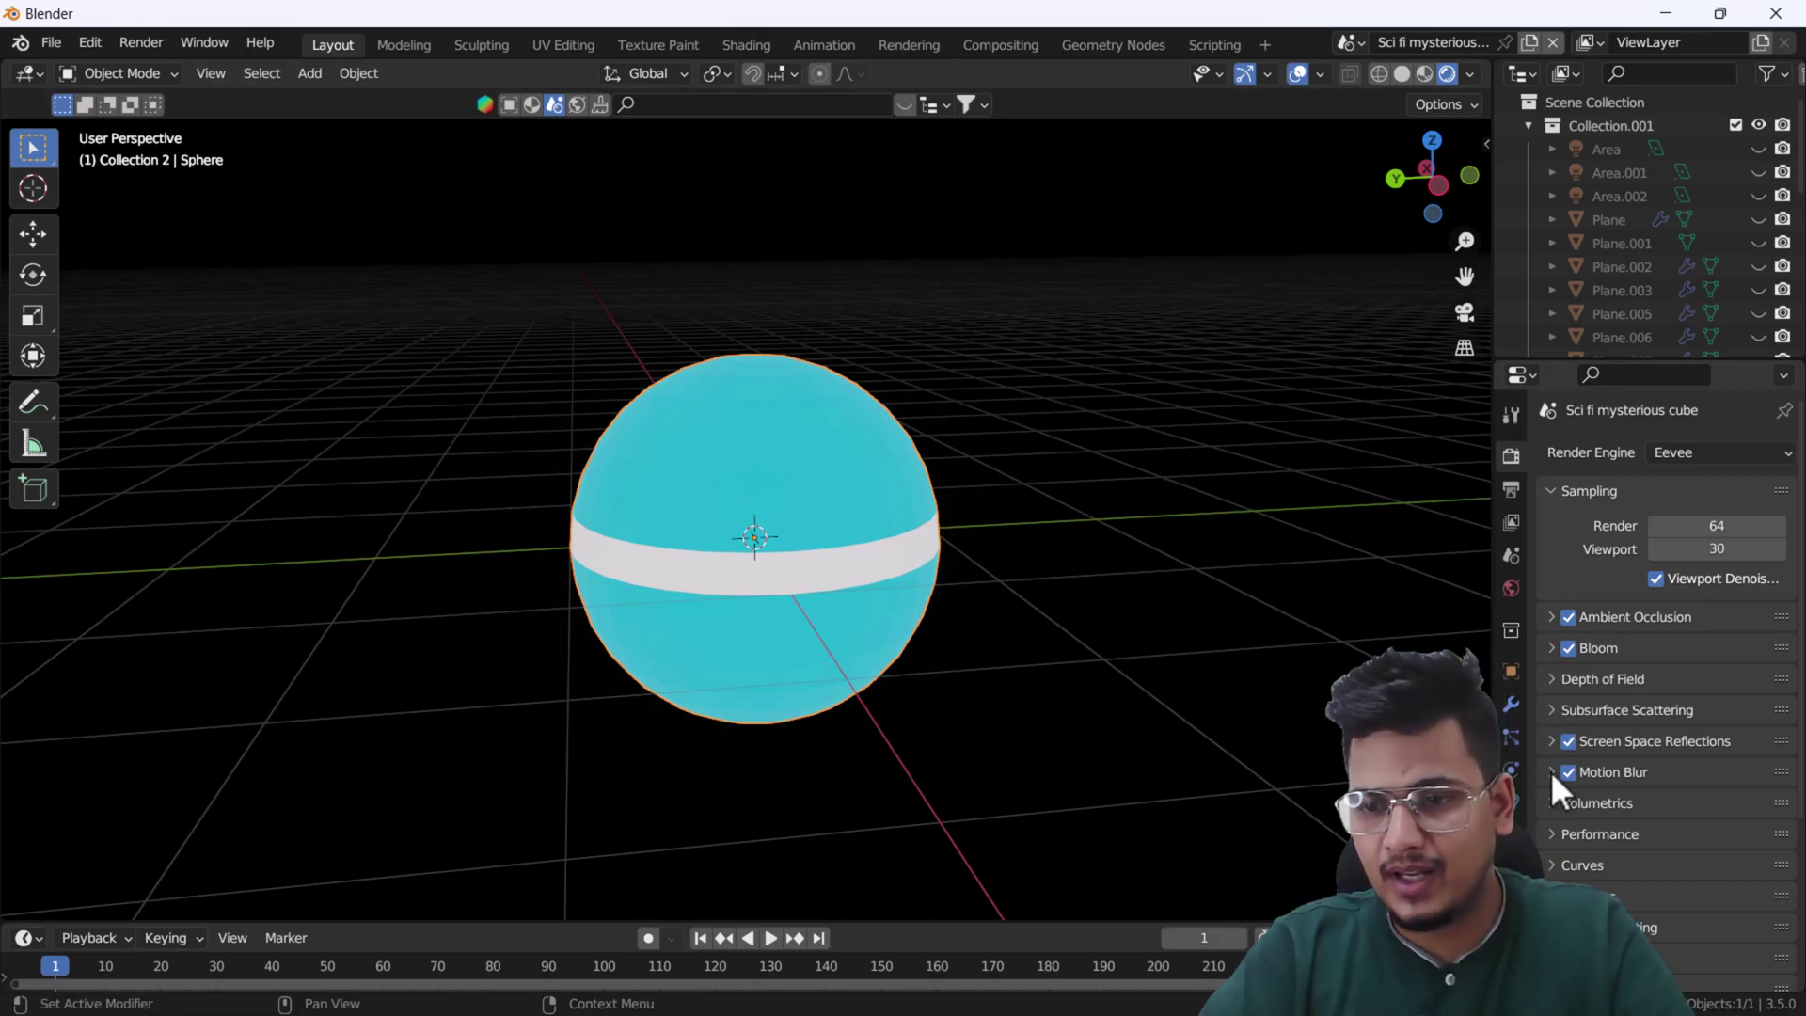
{"action": "left_click", "coordinate": [1511, 869]}
{"action": "left_click_drag", "start_coordinate": [1701, 815], "coordinate": [1778, 815]}
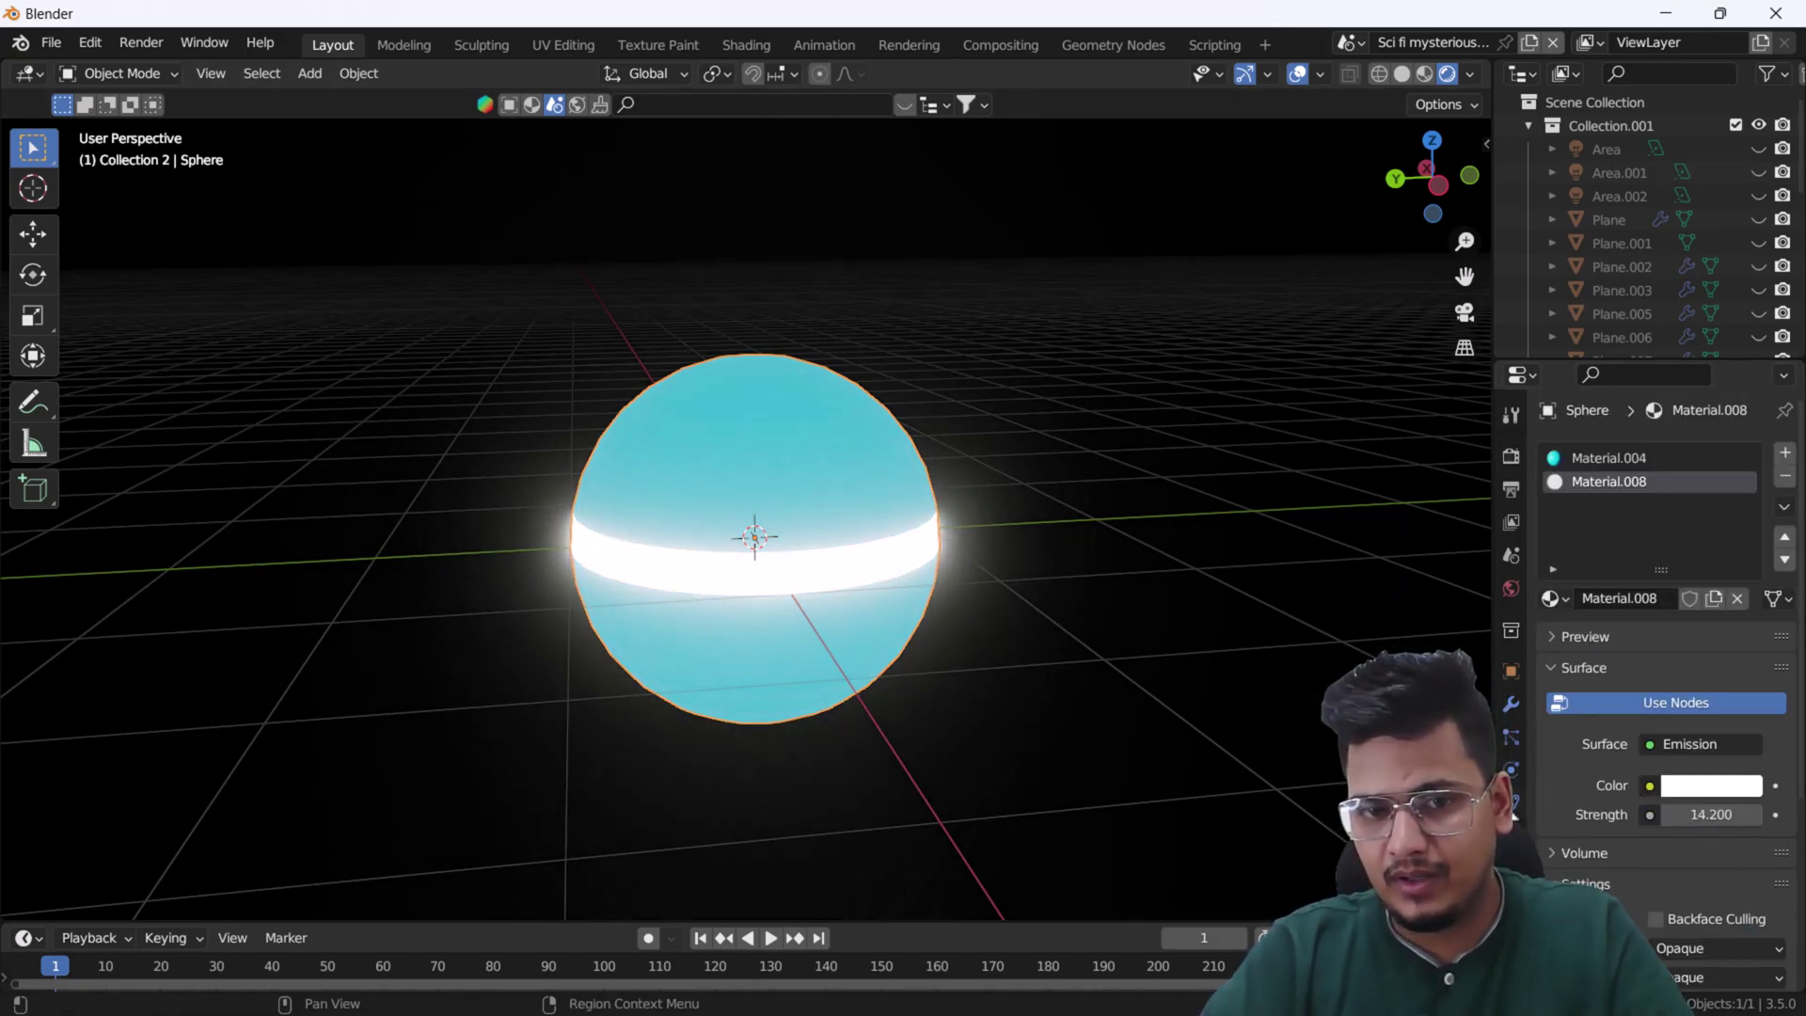
{"action": "scroll", "coordinate": [760, 586], "scroll_direction": "down", "scroll_amount": 2}
{"action": "middle_click_drag", "start_coordinate": [760, 585], "coordinate": [658, 638]}
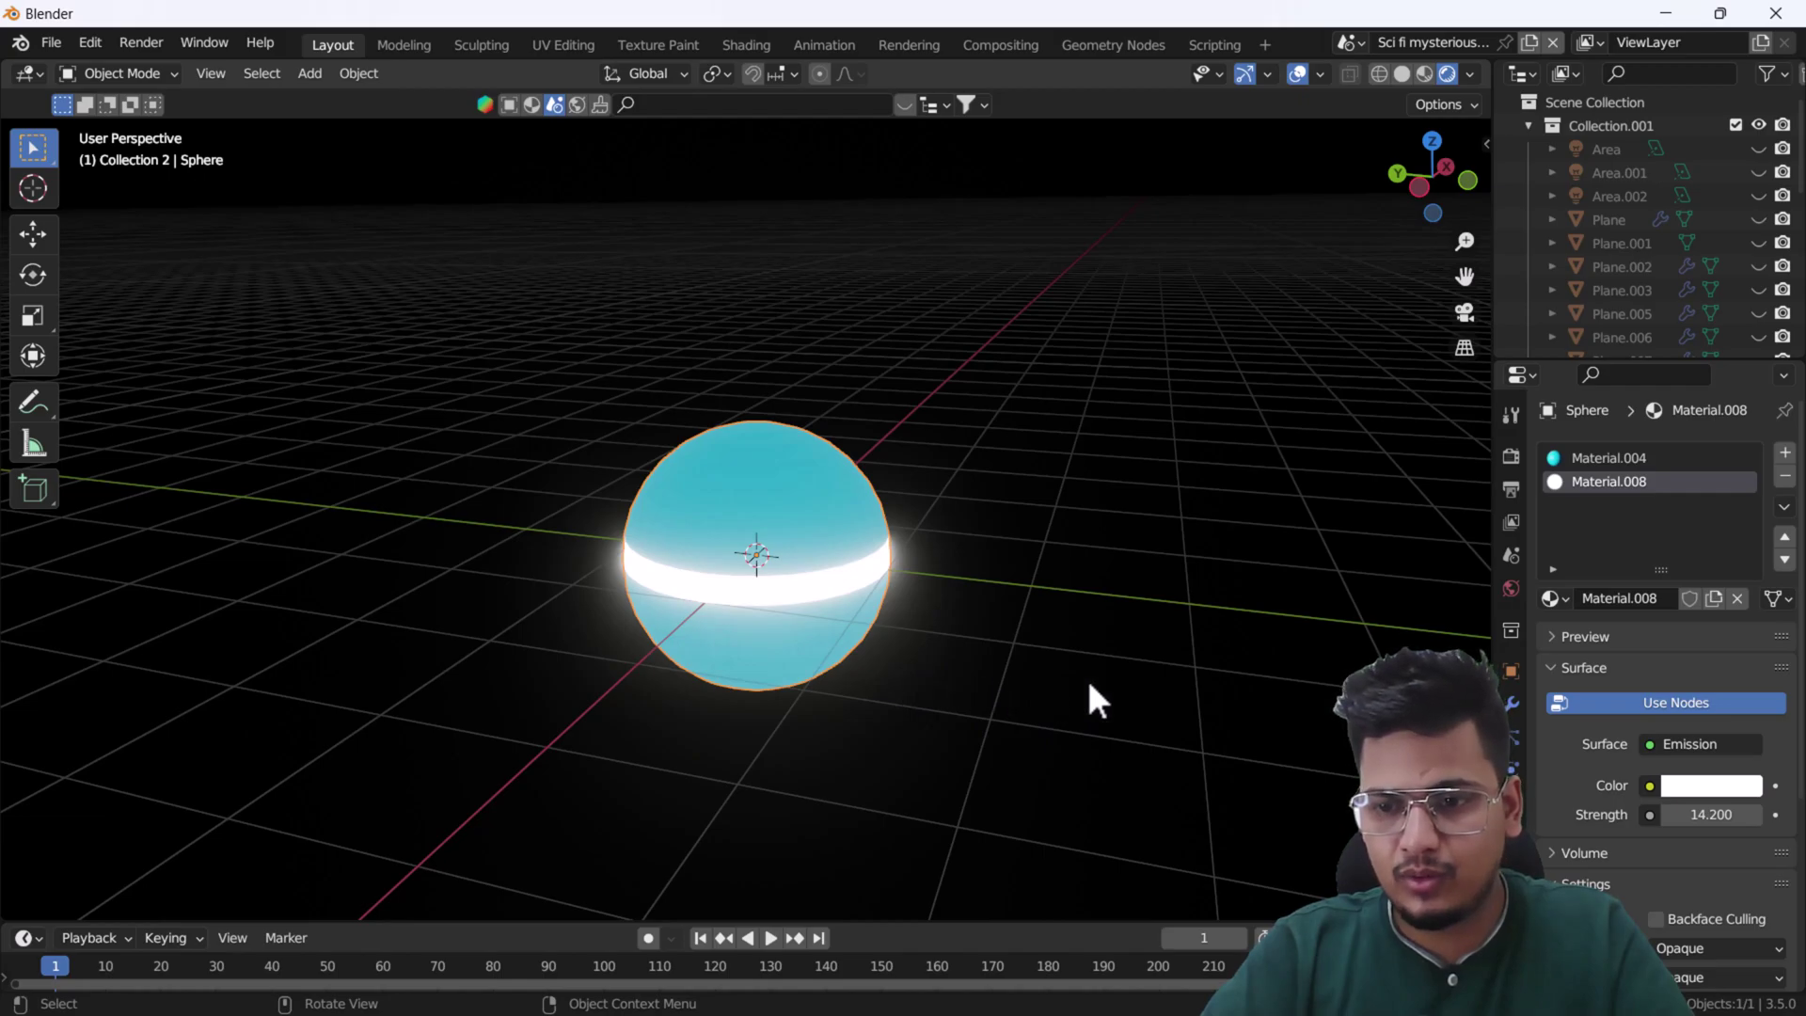
- Set the band's emission color to bright green and its strength to 55.800
{"action": "left_click", "coordinate": [1709, 786]}
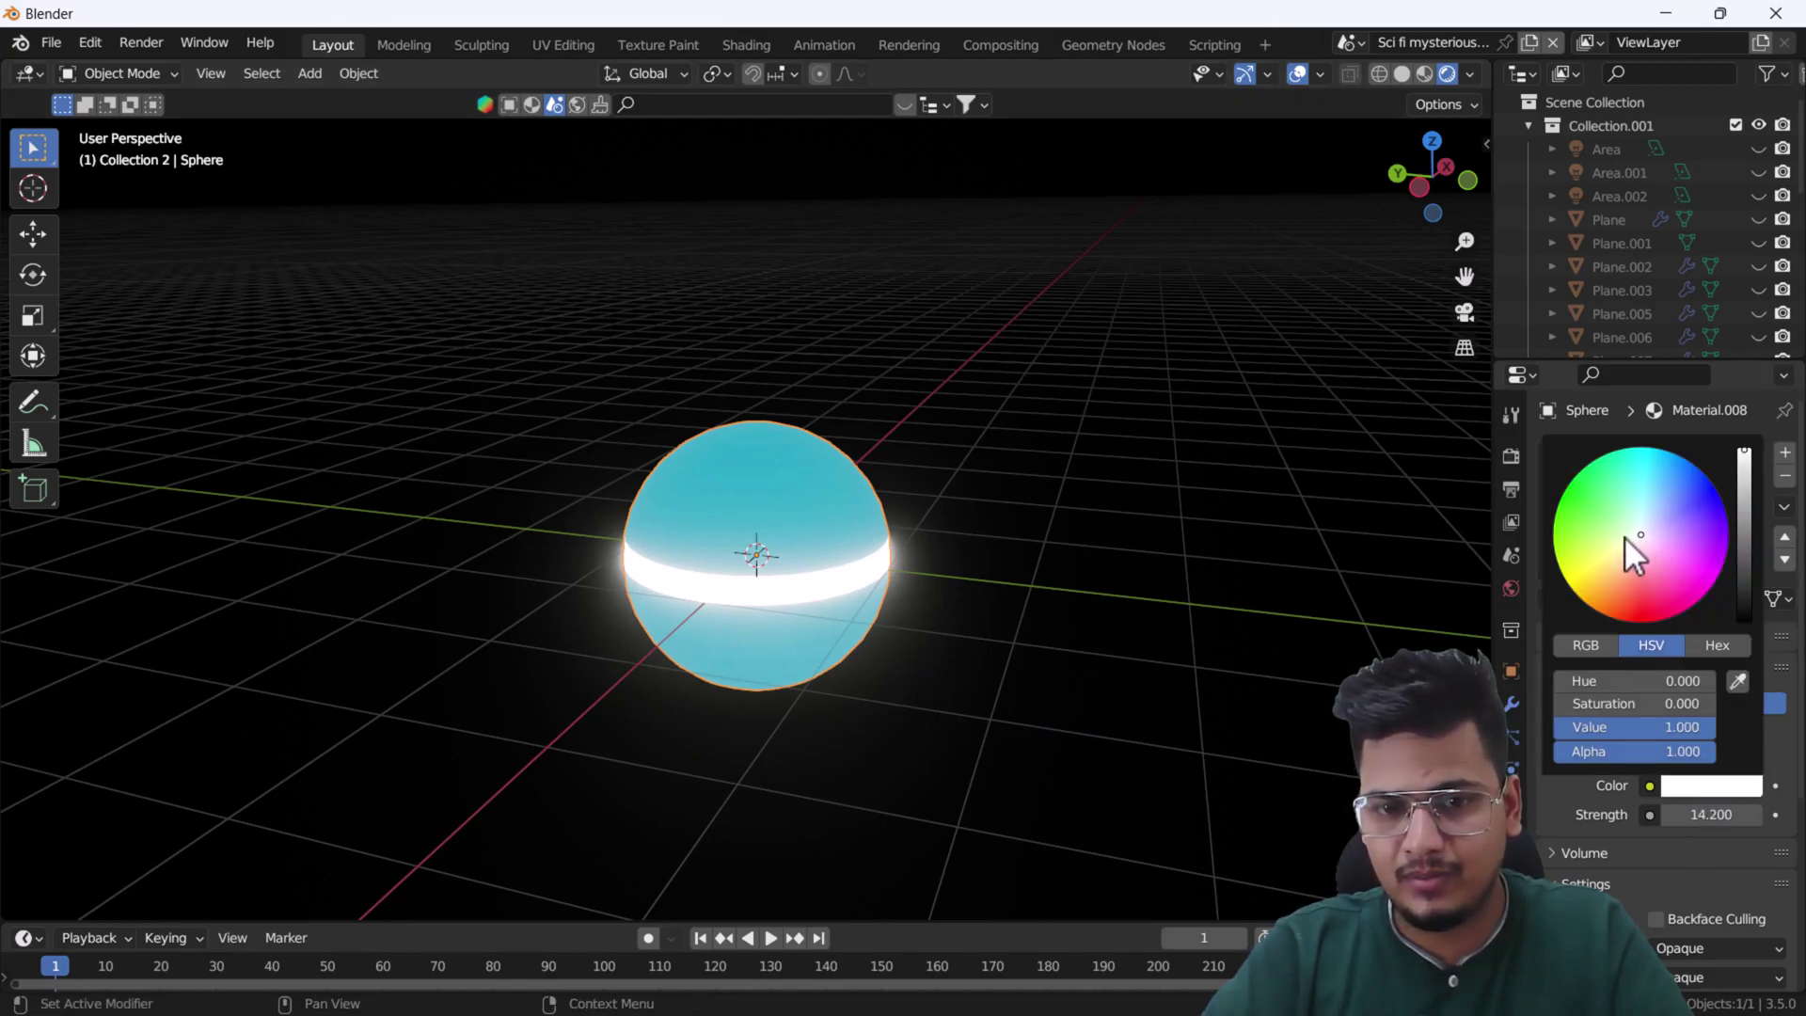
{"action": "mouse_move", "coordinate": [1625, 553]}
{"action": "left_mouse_down"}
{"action": "mouse_move", "coordinate": [1669, 499]}
{"action": "mouse_move", "coordinate": [1594, 460]}
{"action": "mouse_move", "coordinate": [1560, 501]}
{"action": "left_mouse_up"}
{"action": "middle_click_drag", "start_coordinate": [450, 681], "coordinate": [753, 670]}
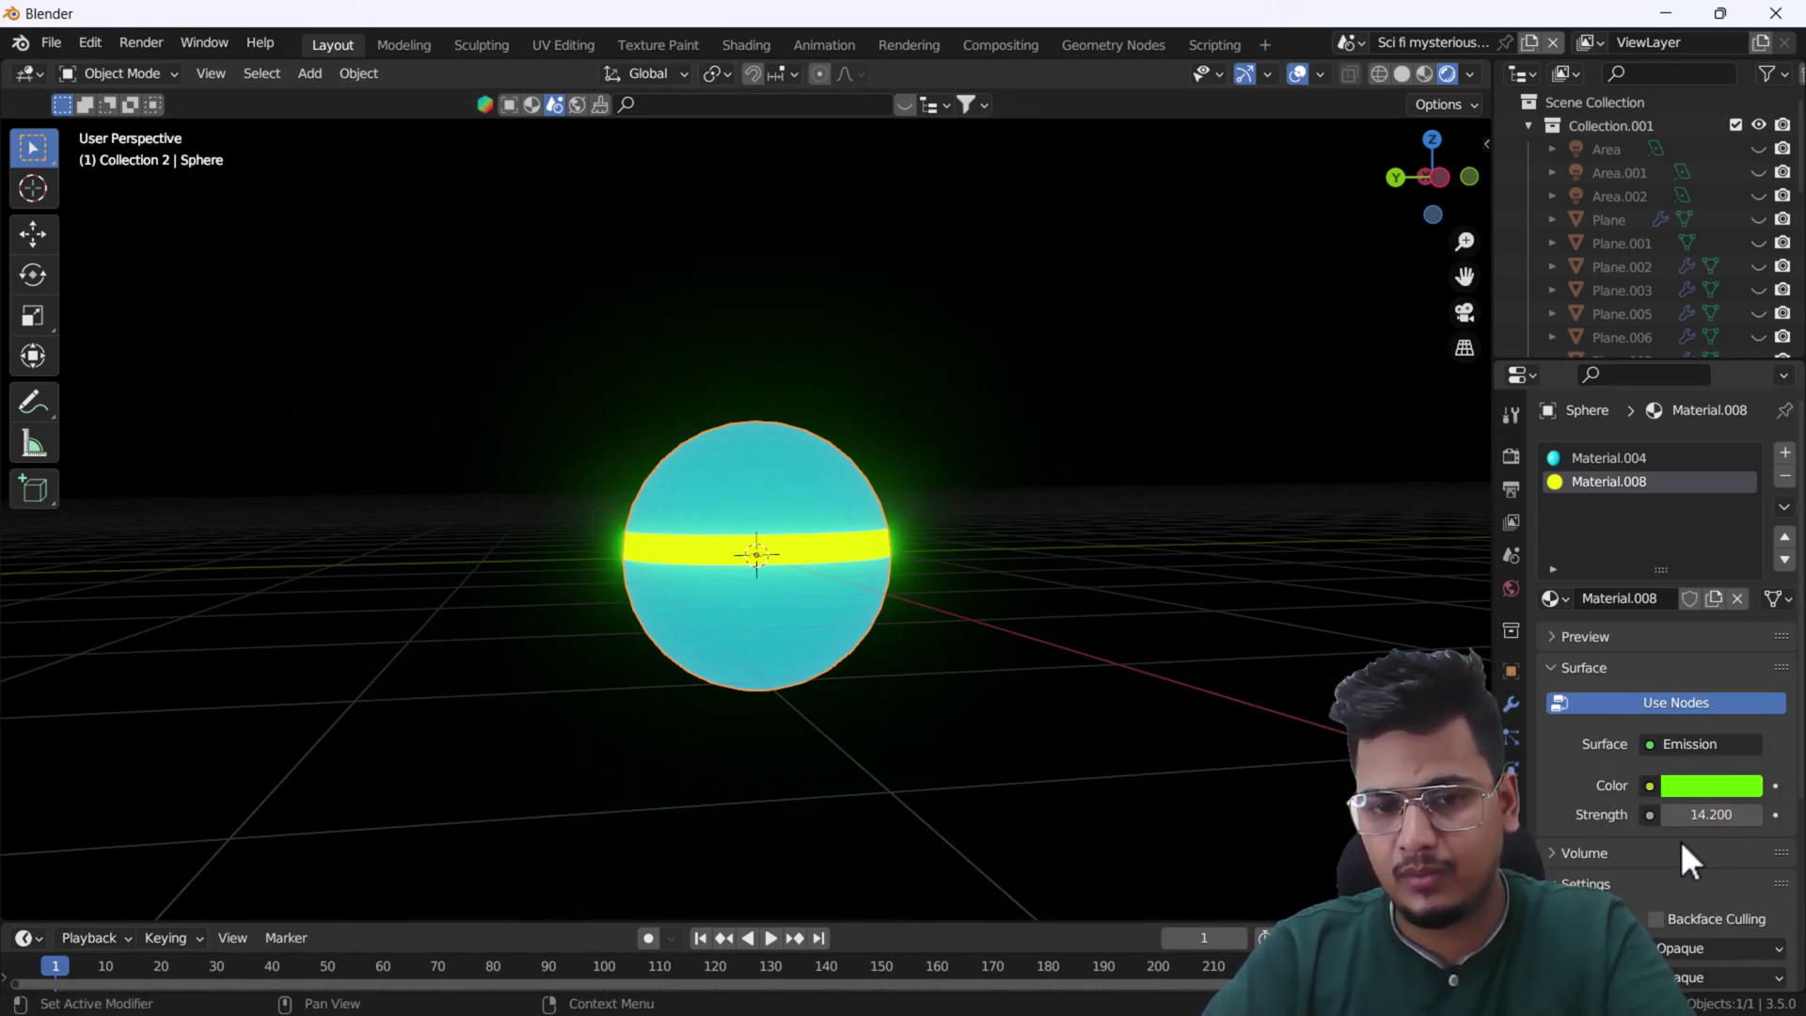
{"action": "mouse_move", "coordinate": [1693, 815]}
{"action": "left_mouse_down"}
{"action": "mouse_move", "coordinate": [1759, 814]}
{"action": "mouse_move", "coordinate": [1699, 815]}
{"action": "left_mouse_up"}
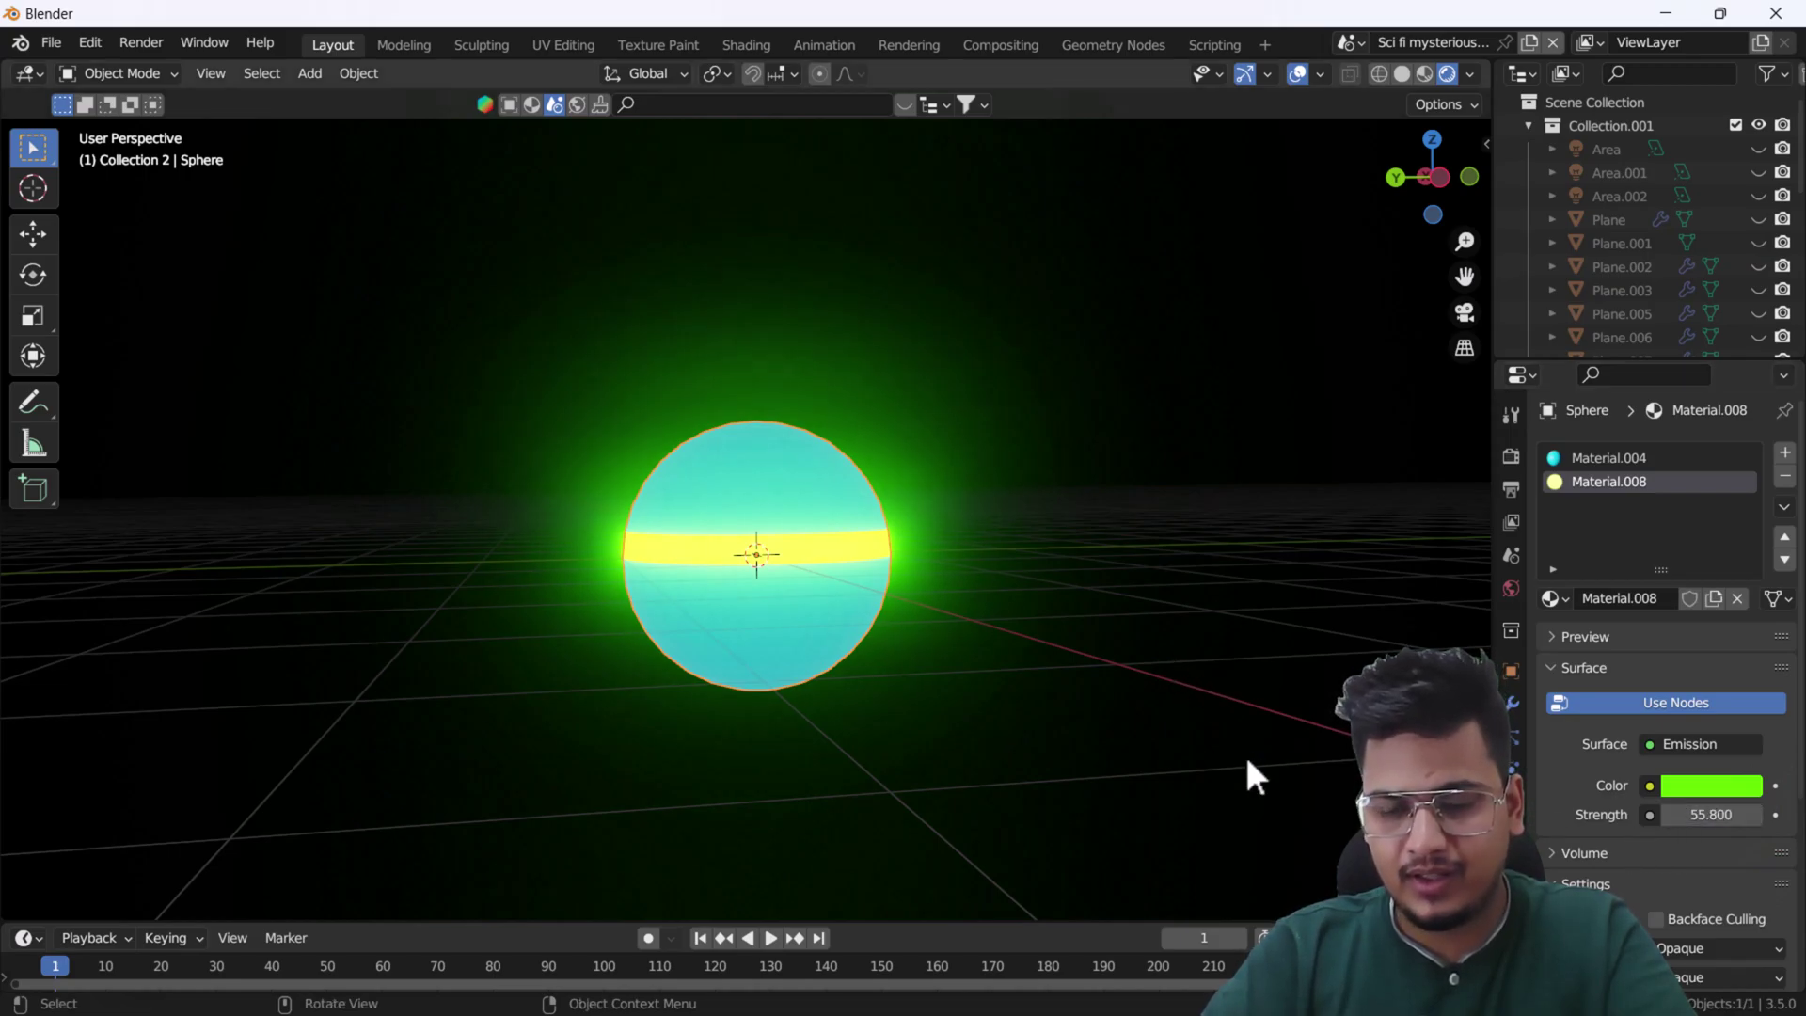
- Expand the Bloom settings of the Eevee render engine
{"action": "left_click", "coordinate": [1511, 455]}
{"action": "left_click", "coordinate": [1510, 491]}
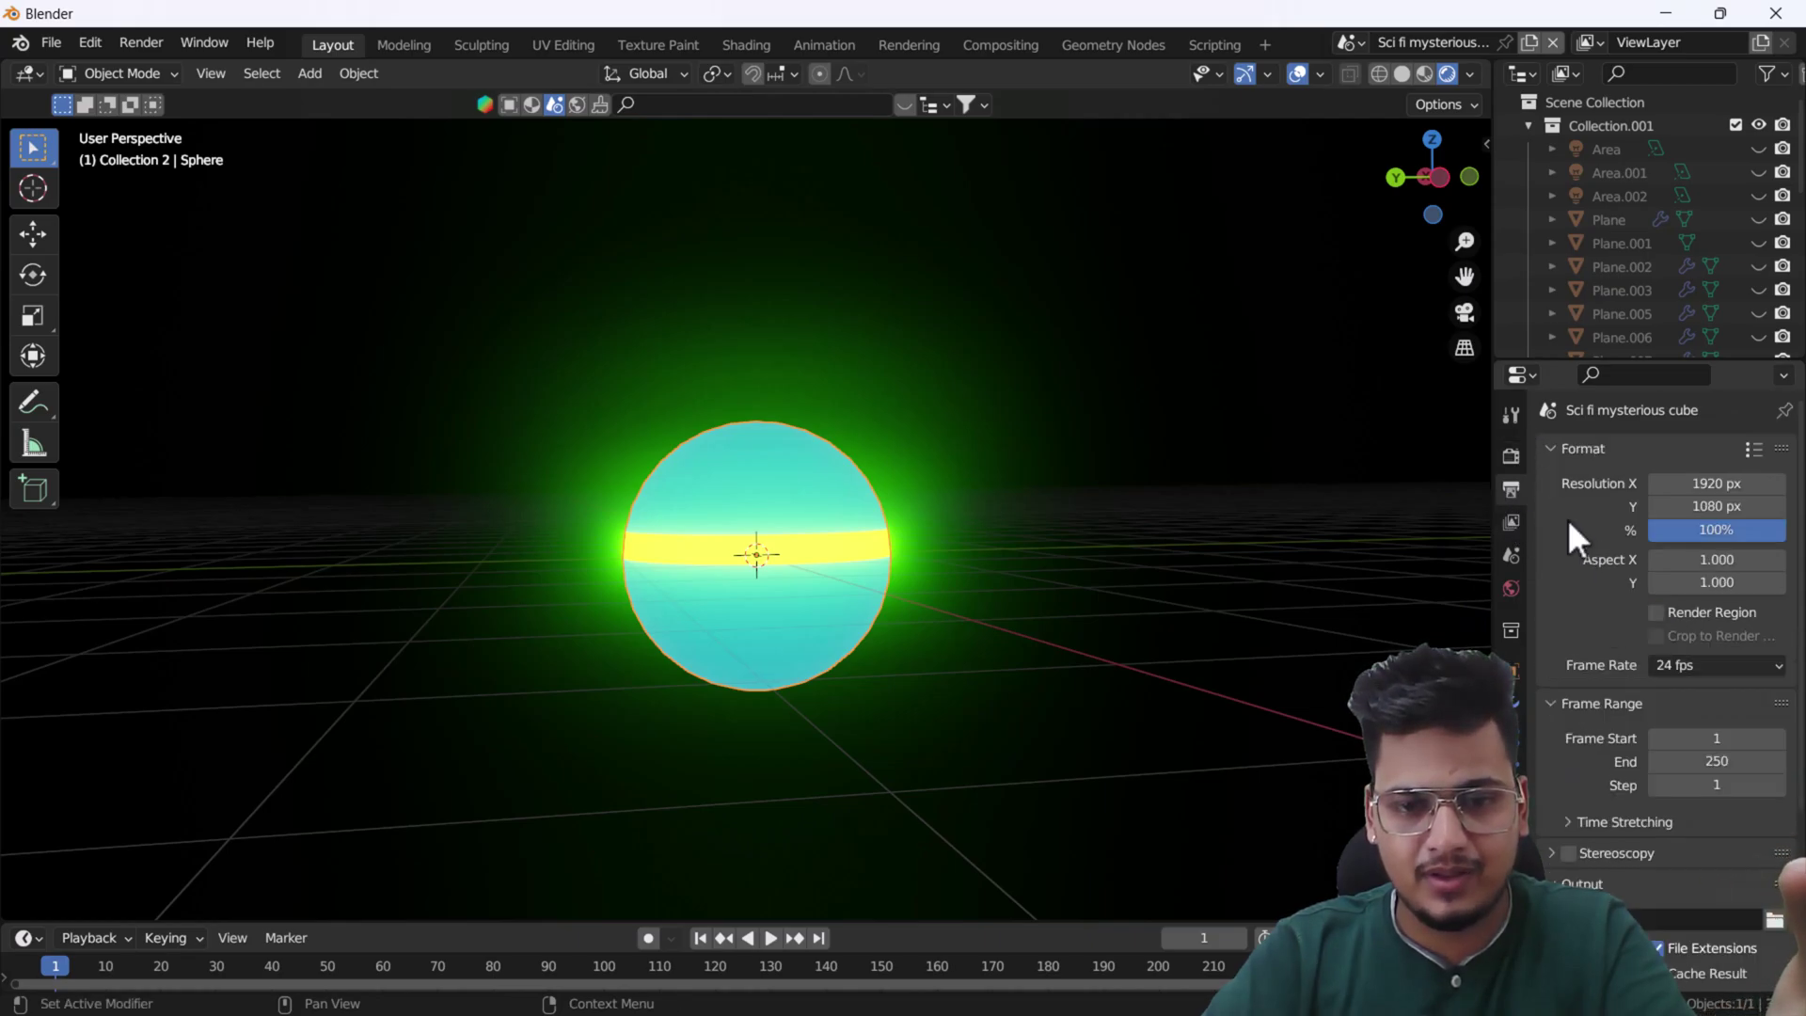
{"action": "left_click", "coordinate": [1512, 455]}
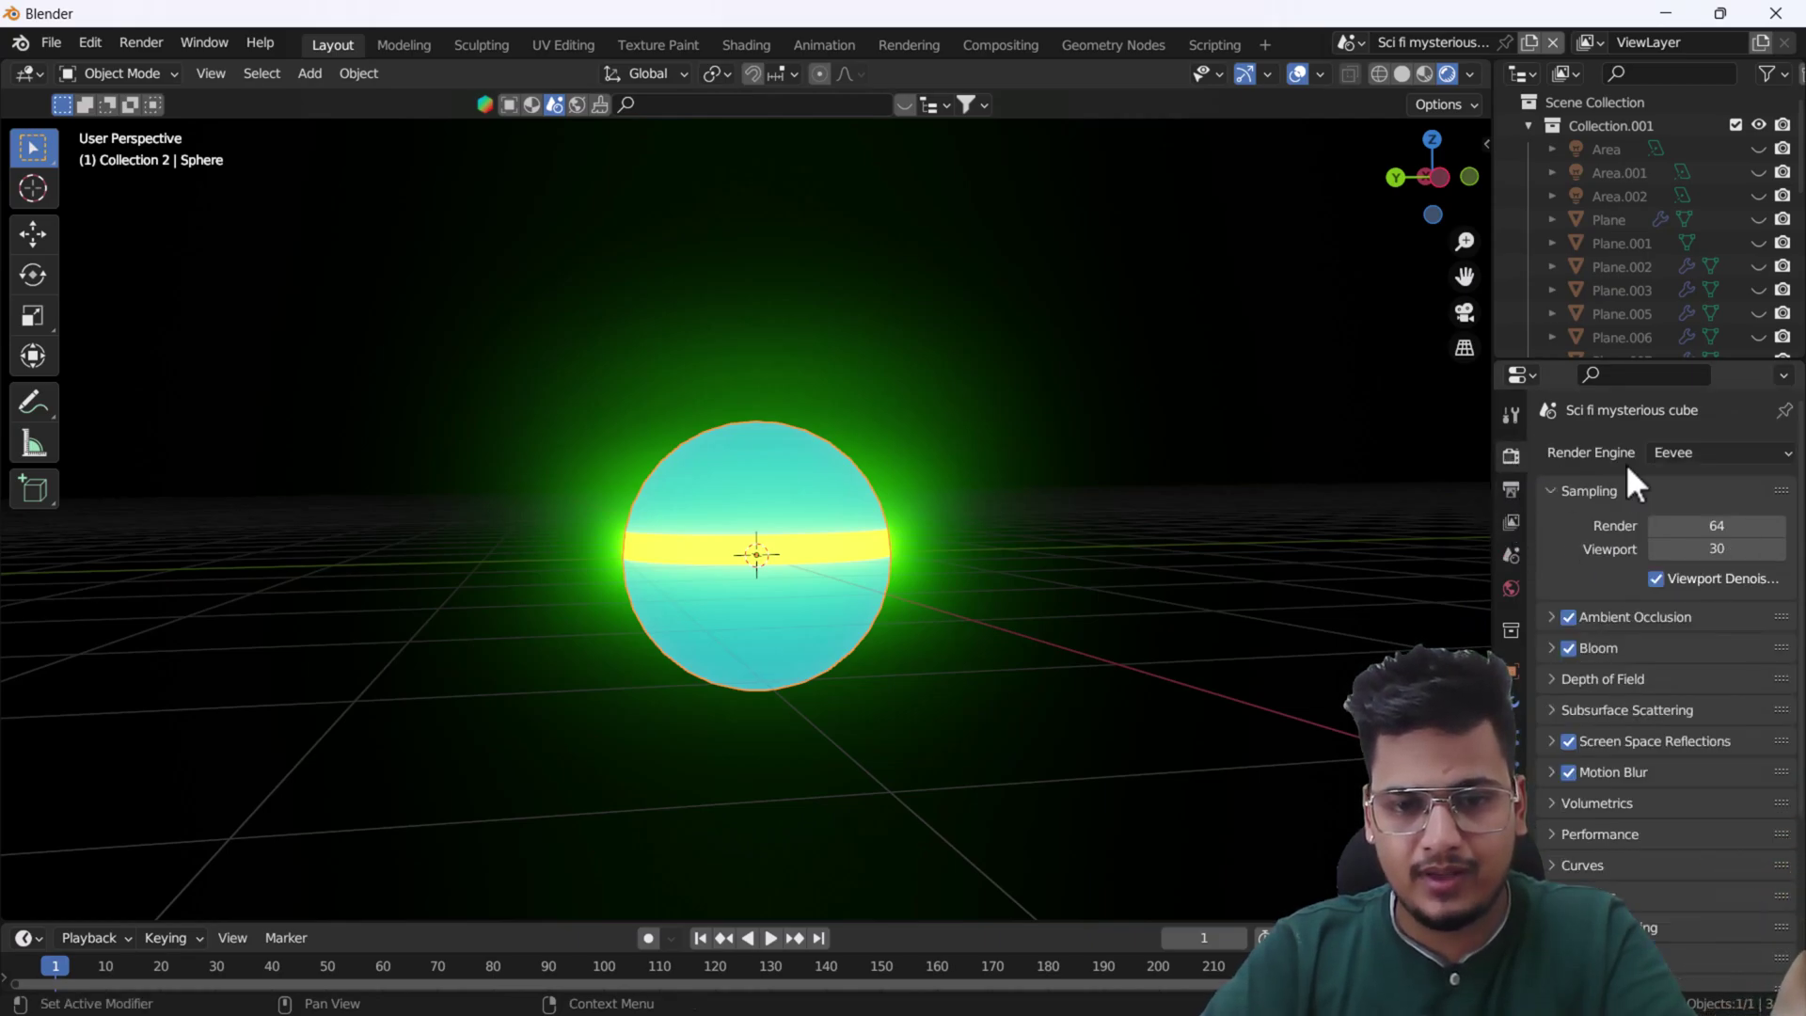
{"action": "left_click", "coordinate": [1554, 649]}
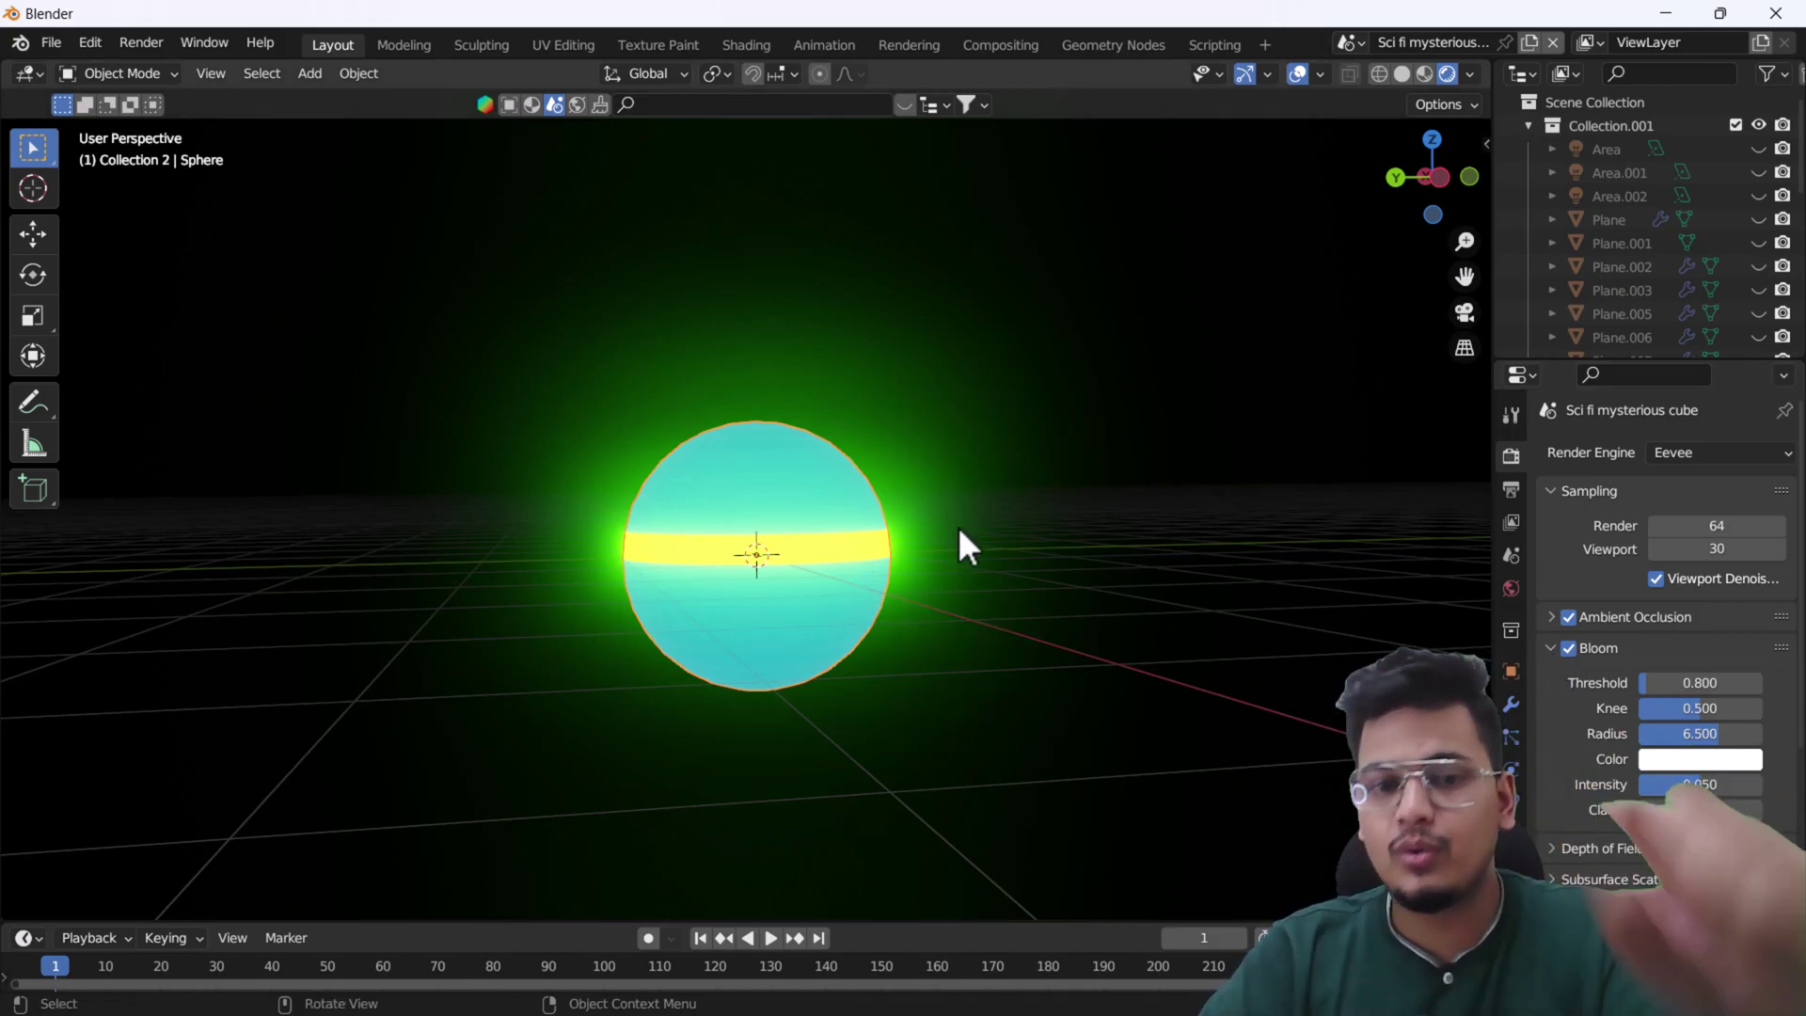
- Compare the glow by turning Bloom off, varying the band's emission strength between 92.800 and 55.800, and turning Bloom back on
{"action": "left_click", "coordinate": [1568, 648]}
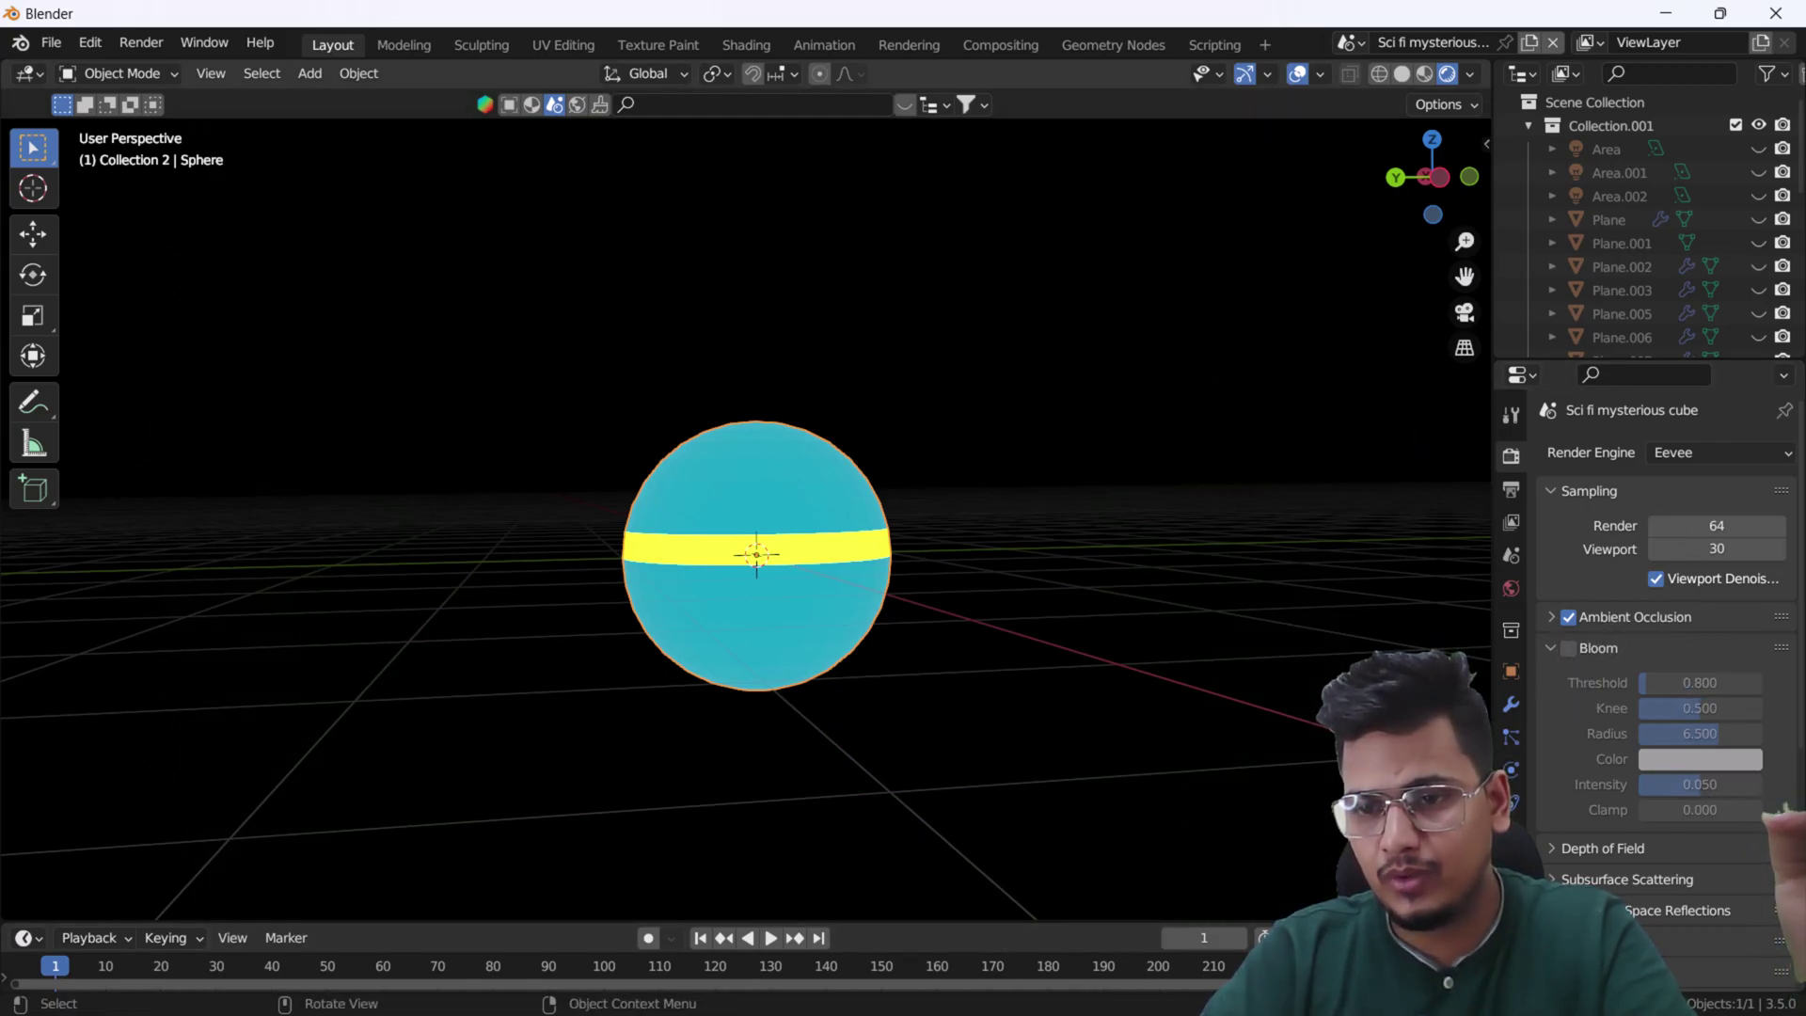
{"action": "left_click", "coordinate": [1510, 869]}
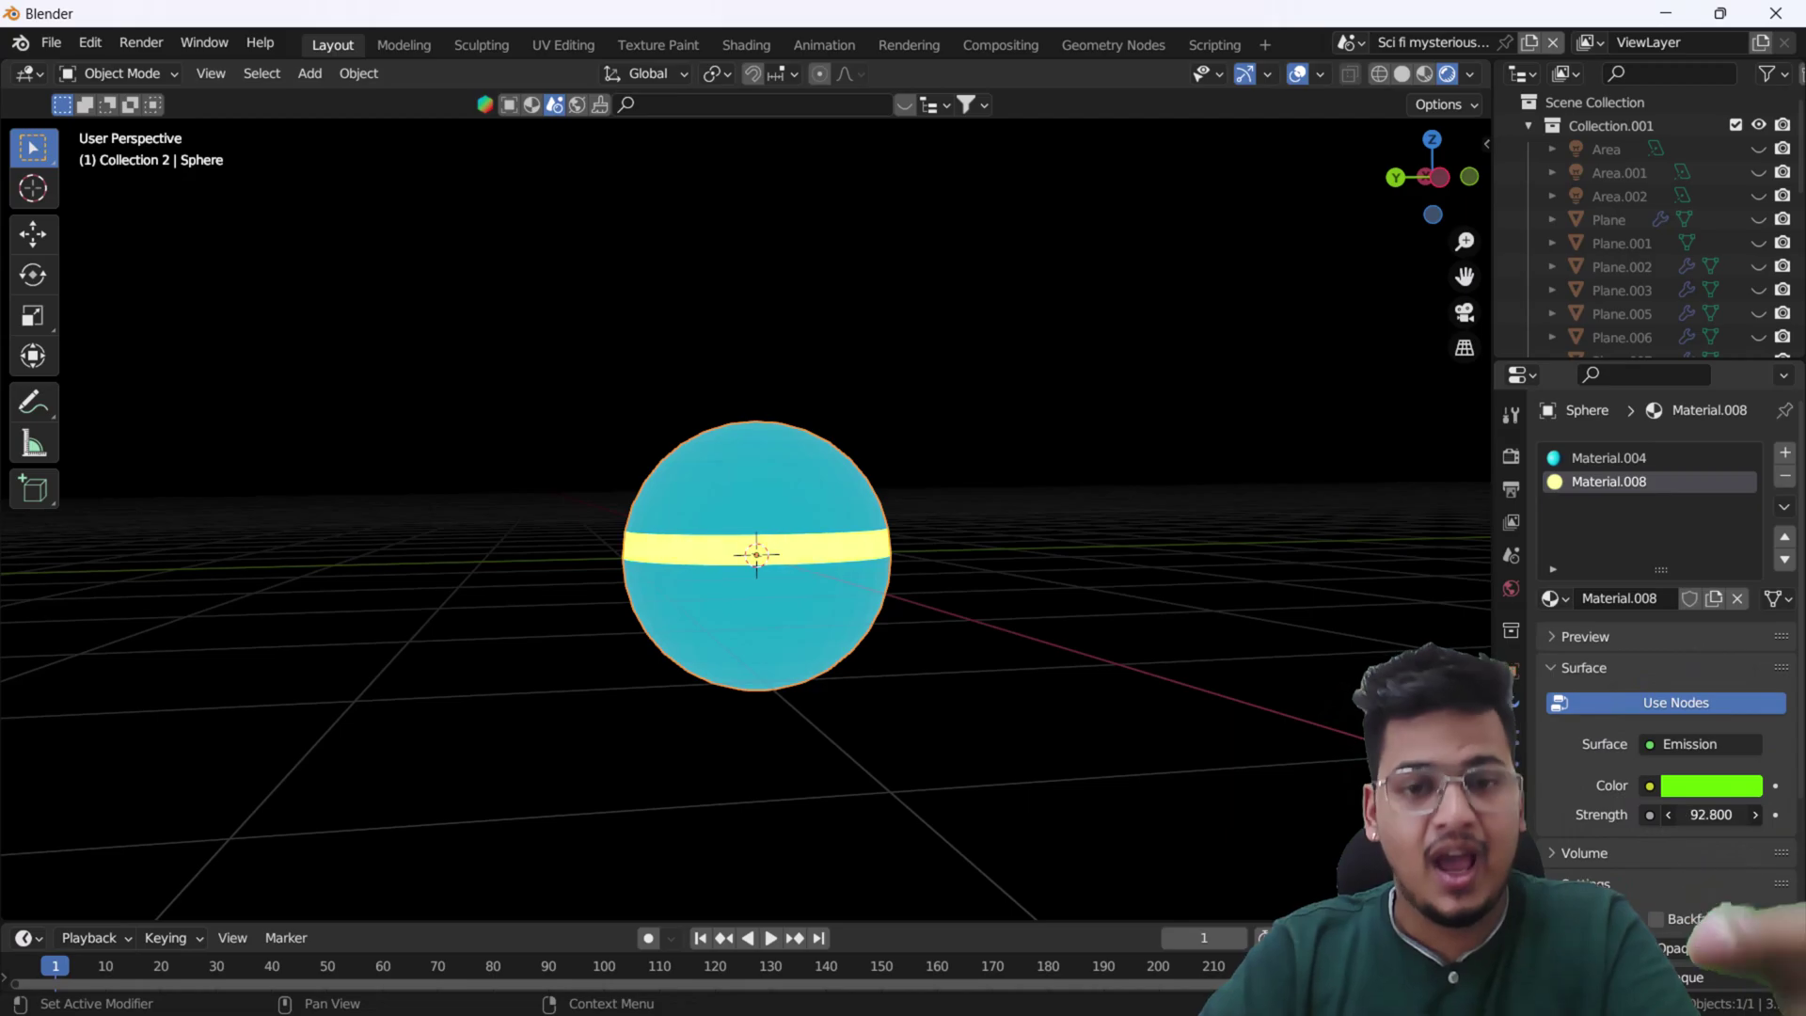
{"action": "left_click_drag", "start_coordinate": [1711, 815], "coordinate": [1655, 815]}
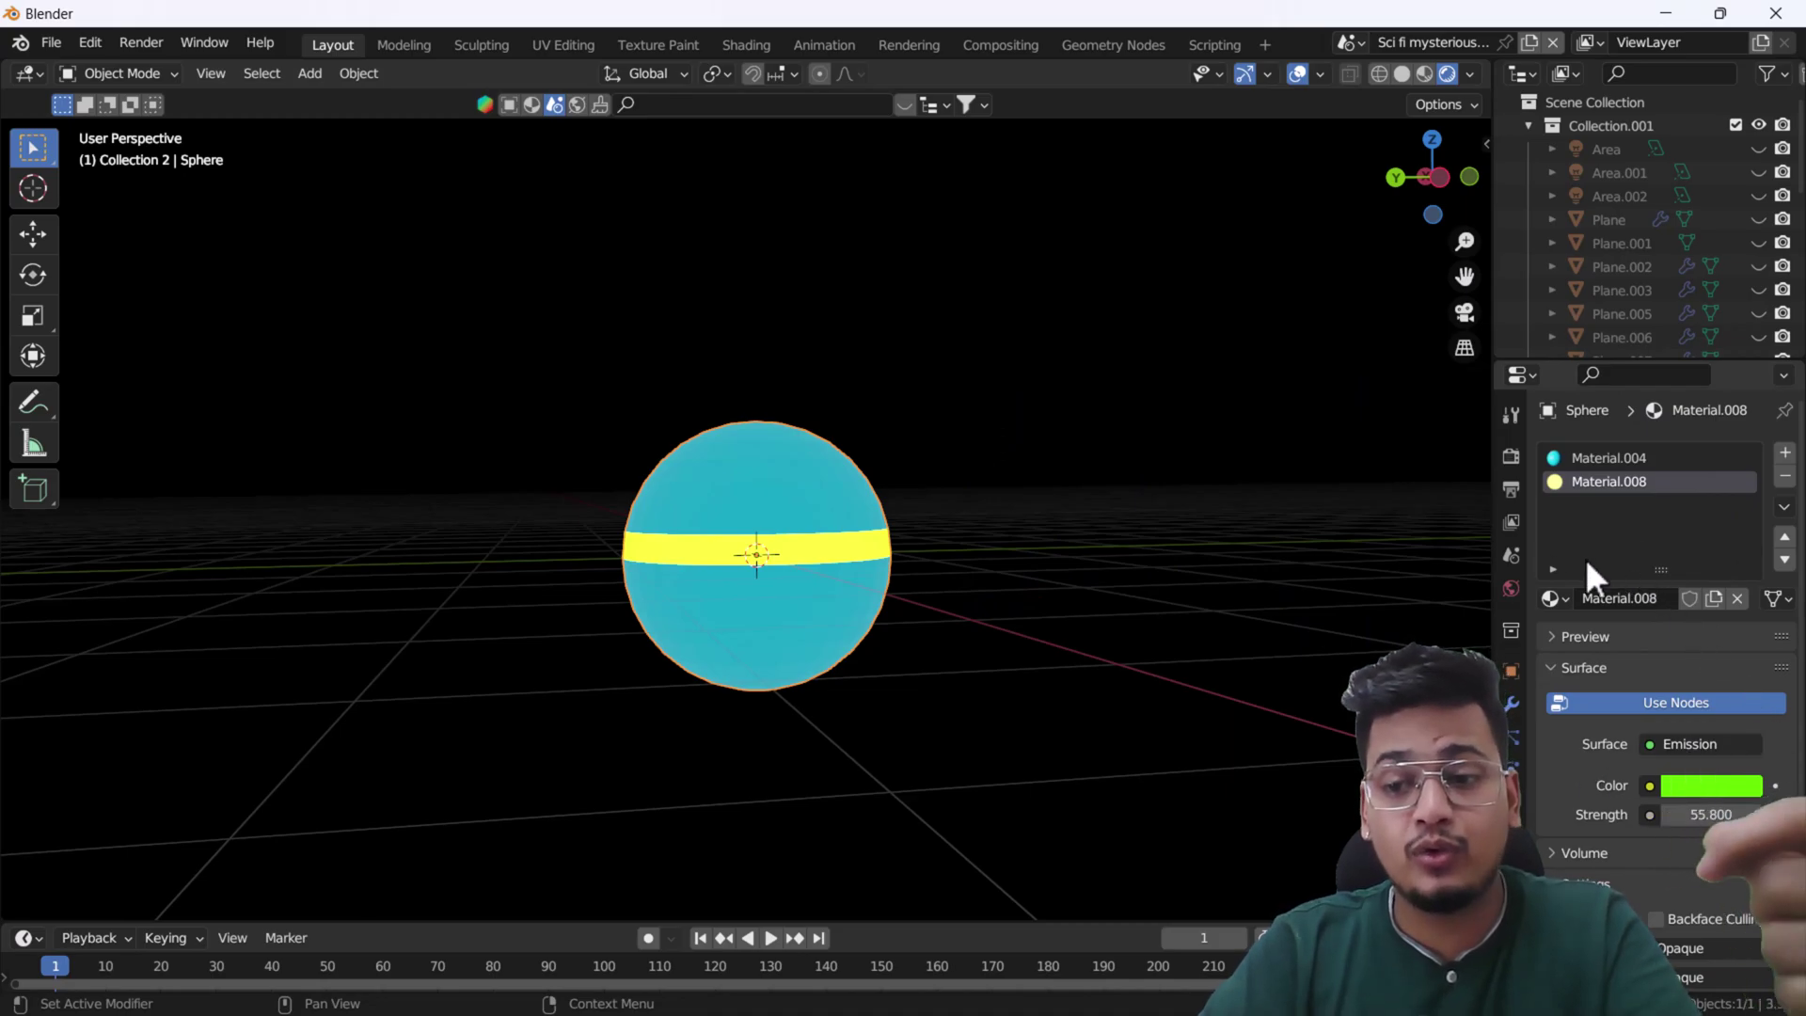
{"action": "left_click", "coordinate": [1513, 488]}
{"action": "left_click", "coordinate": [1511, 457]}
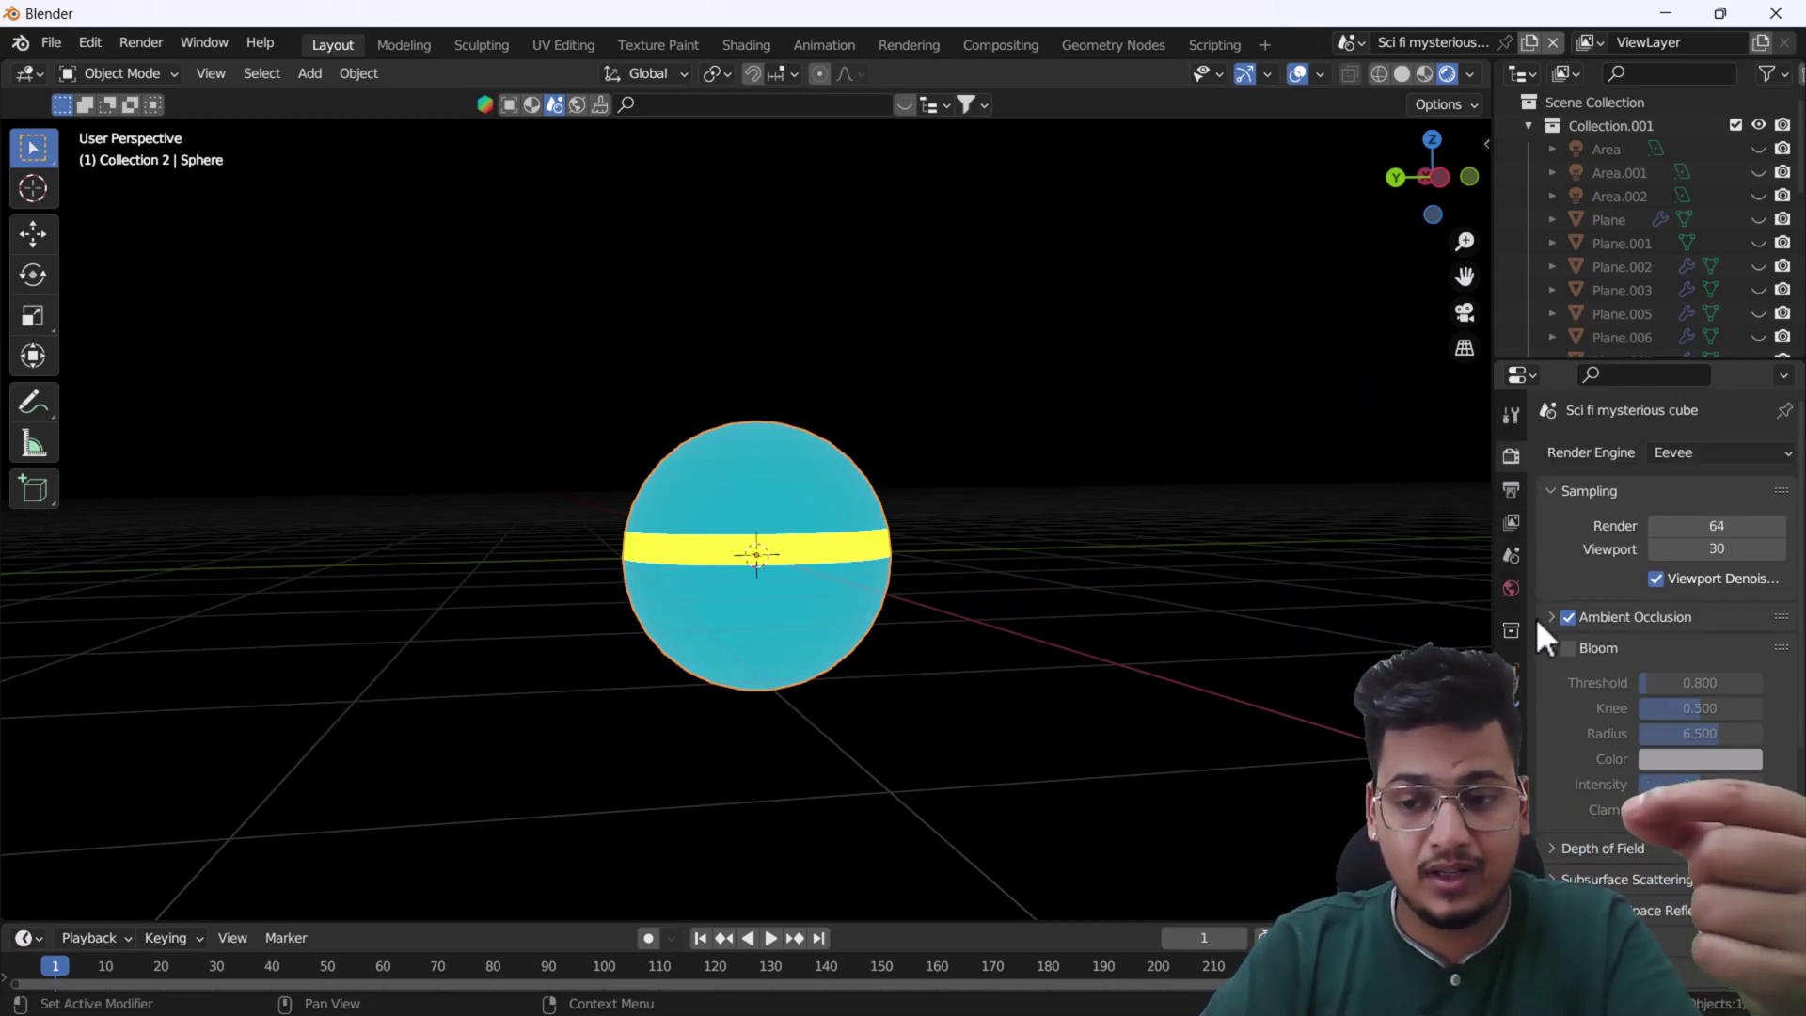
{"action": "left_click", "coordinate": [1568, 648]}
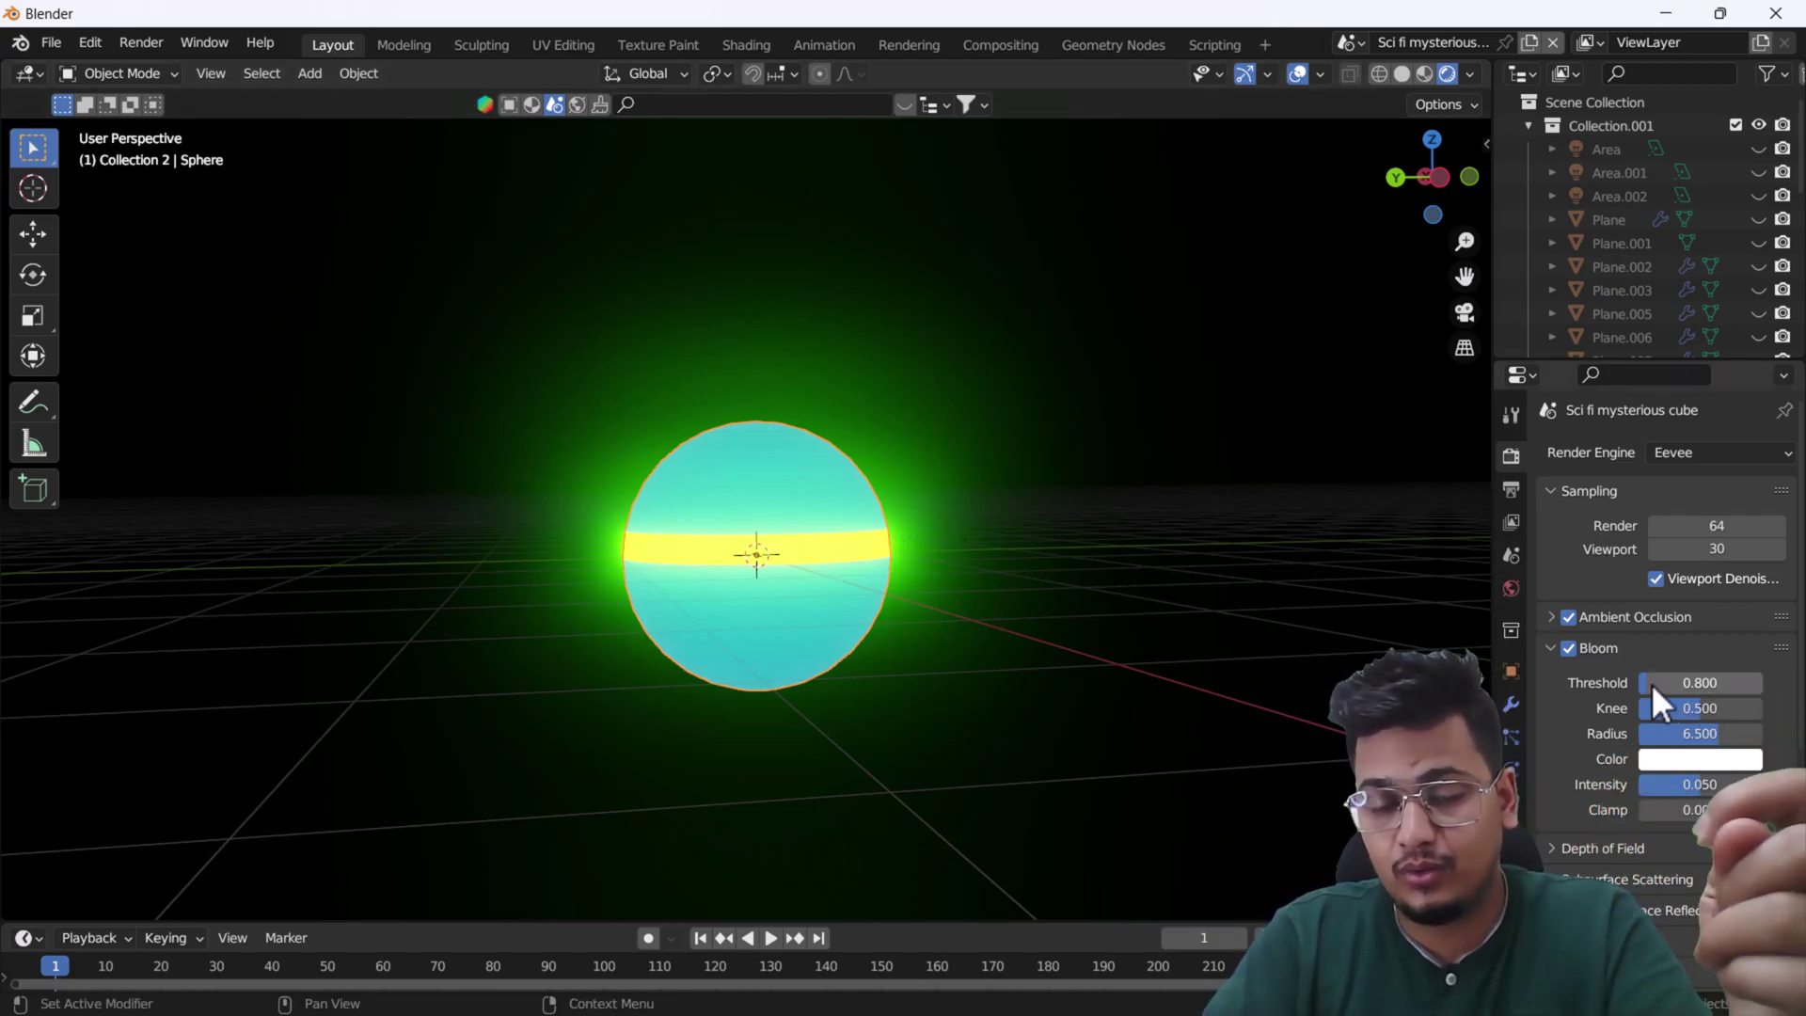
- Lower the Bloom radius to about 5.9
{"action": "left_click_drag", "start_coordinate": [1651, 683], "coordinate": [1693, 730]}
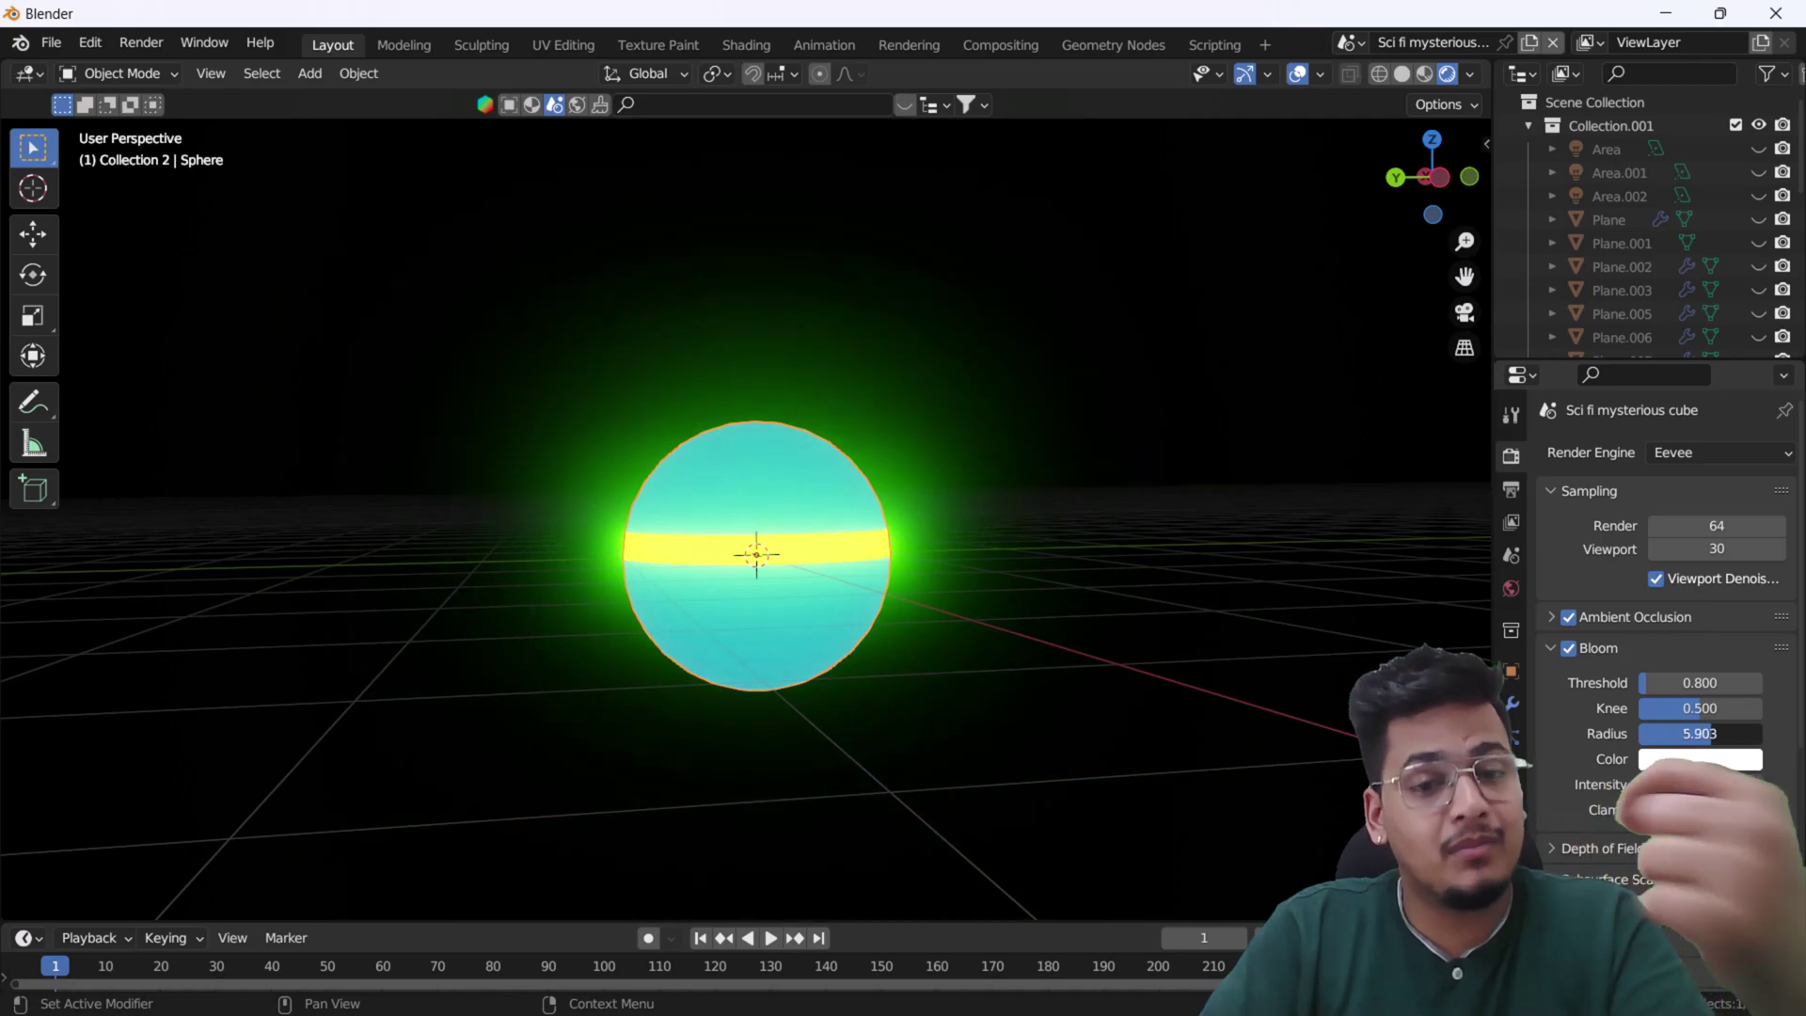